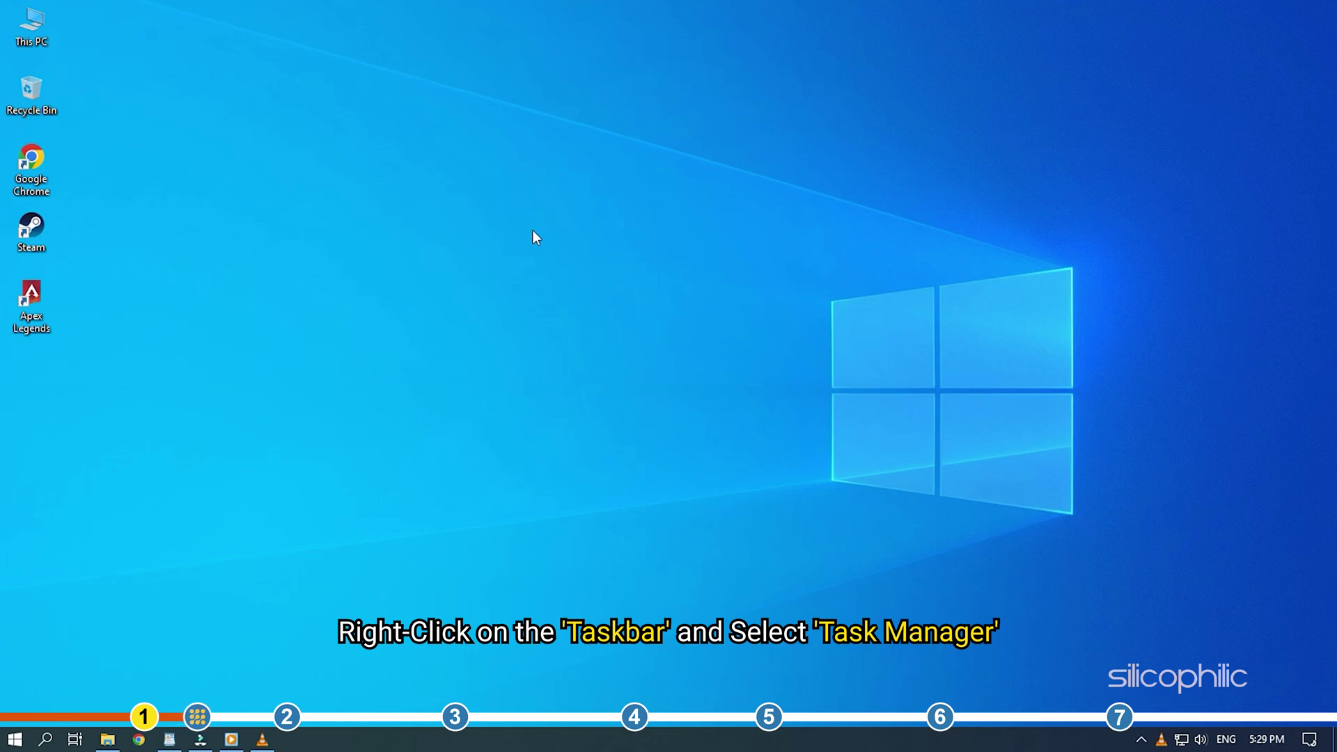
End the VLC media player and Windows Media Player tasks in Task Manager, then close it.
right_click(486, 739)
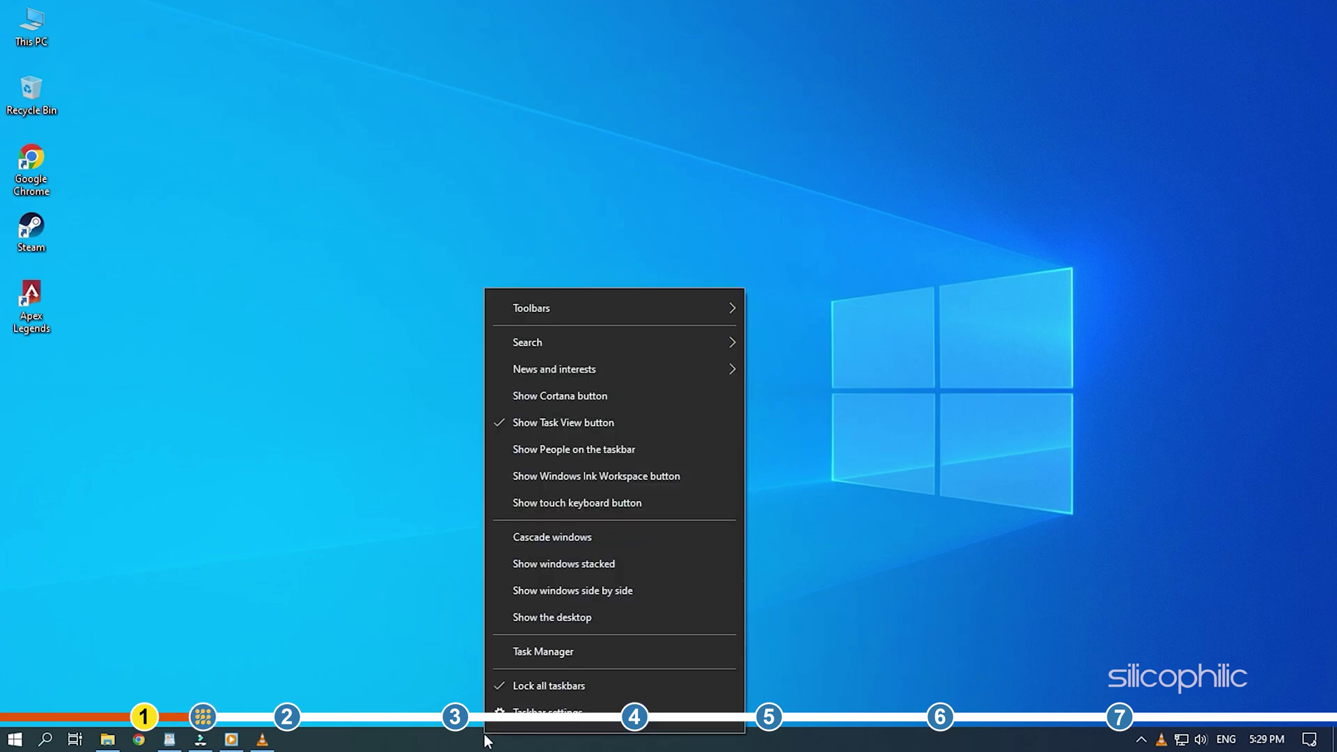
click(582, 649)
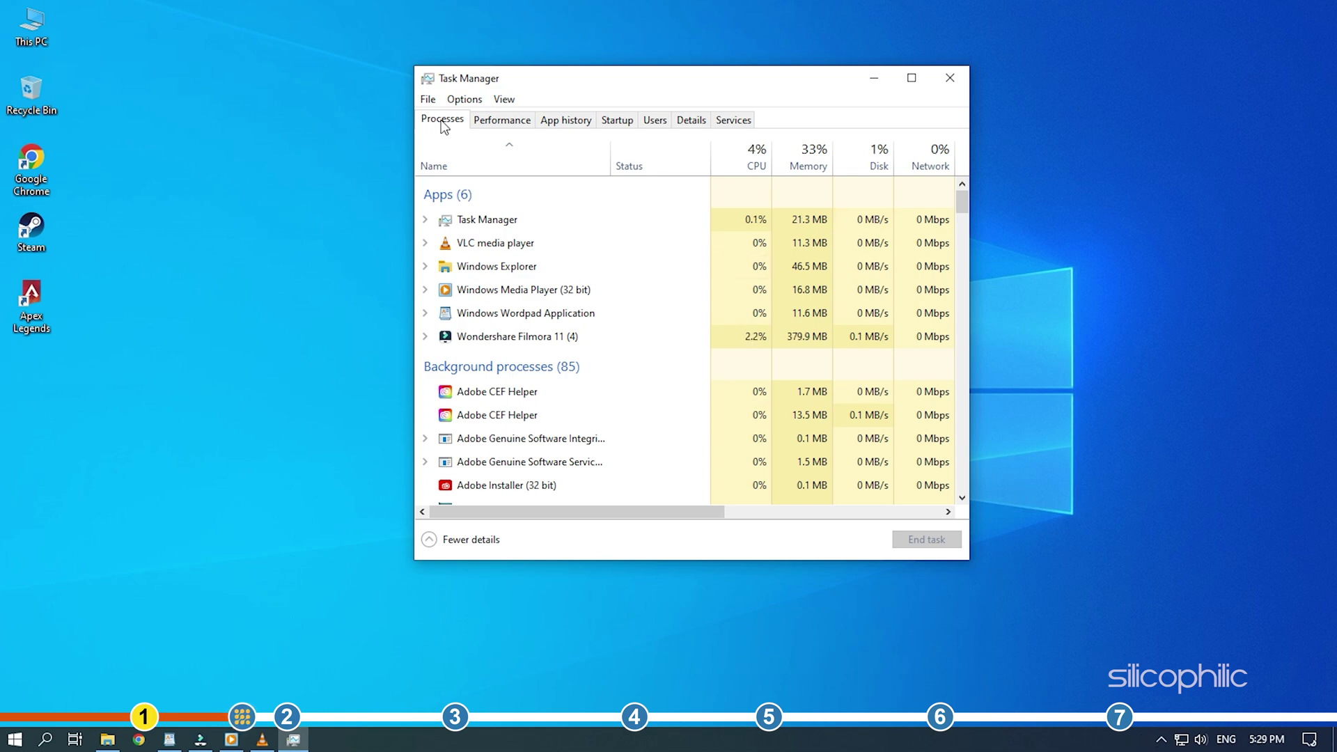
click(534, 245)
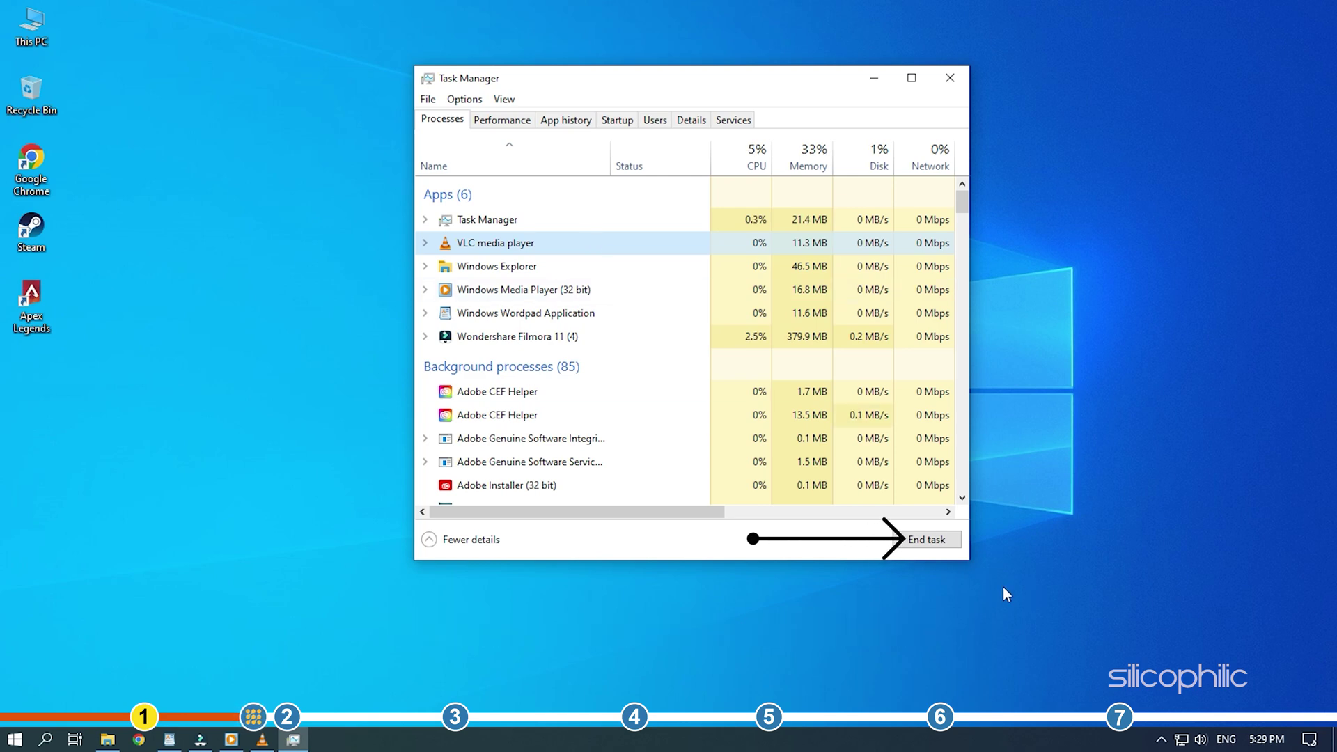
click(930, 540)
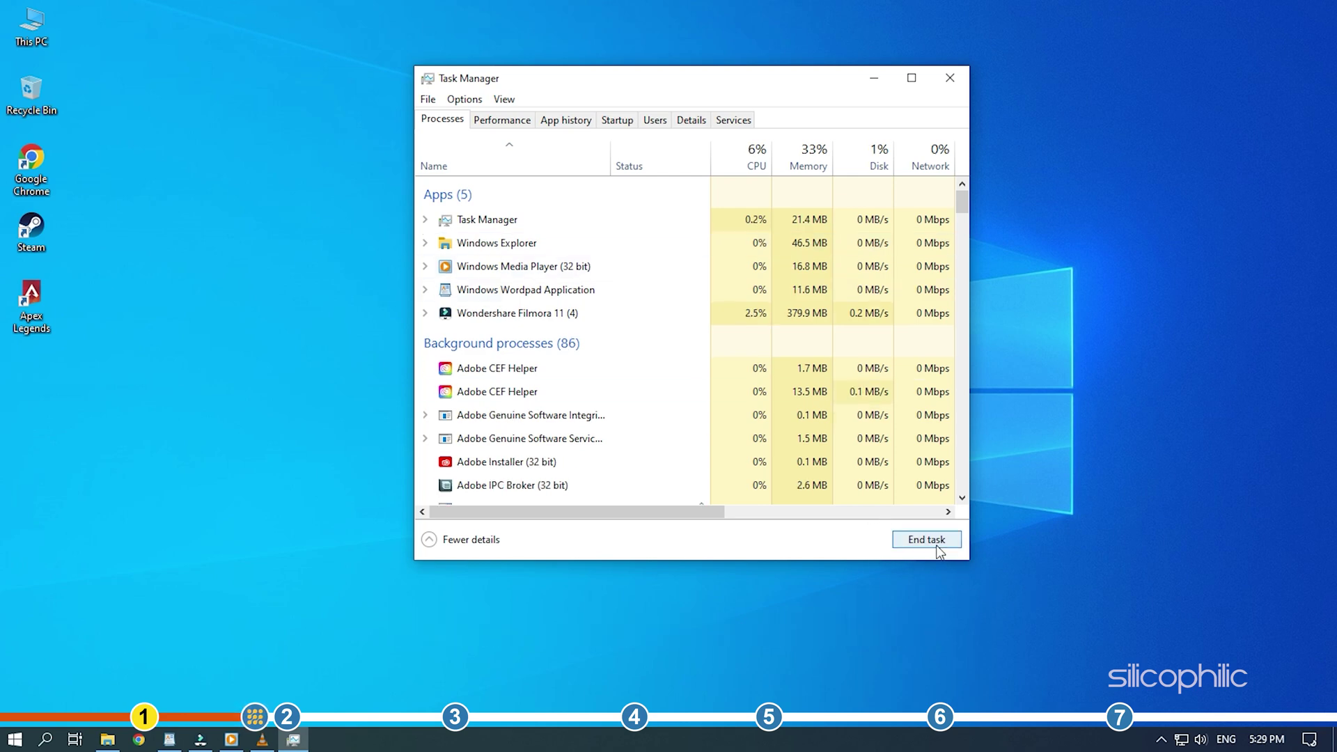
click(585, 266)
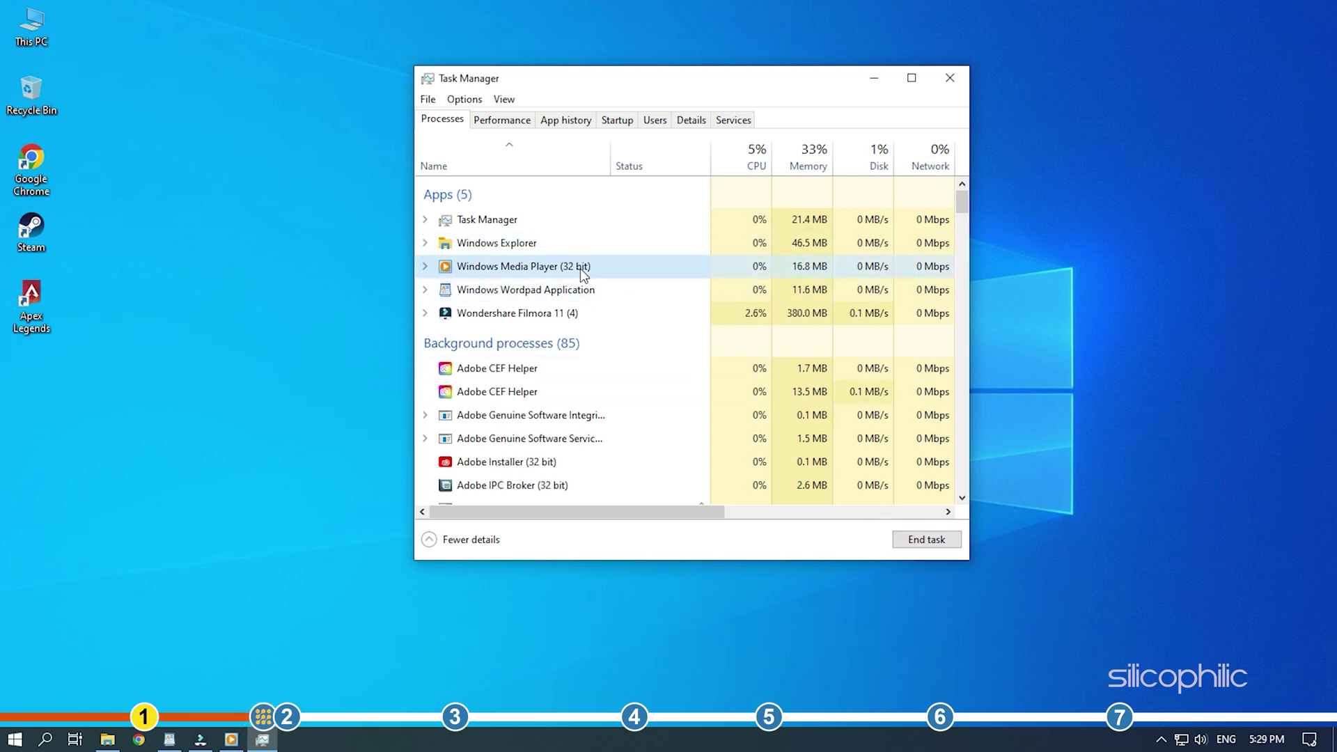
click(933, 540)
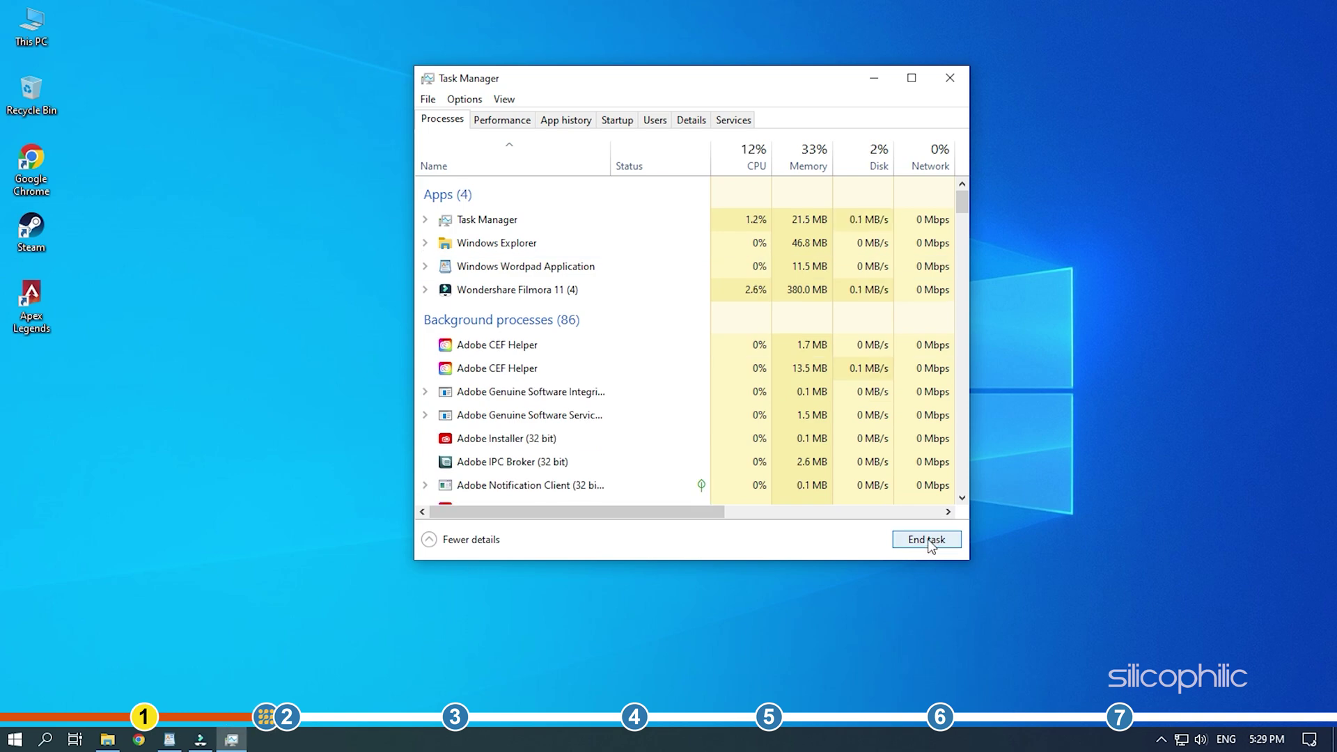
click(951, 80)
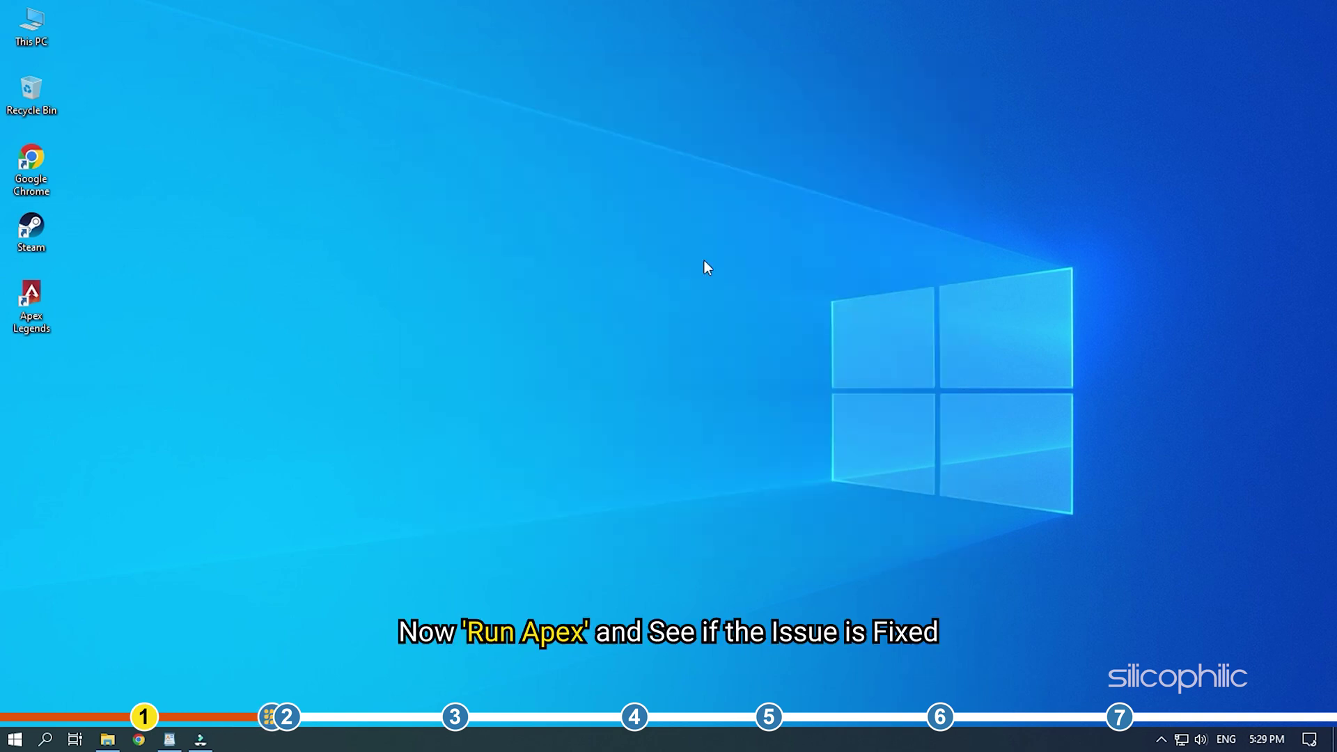
Launch Apex Legends from its desktop shortcut to test for the crash.
double_click(41, 297)
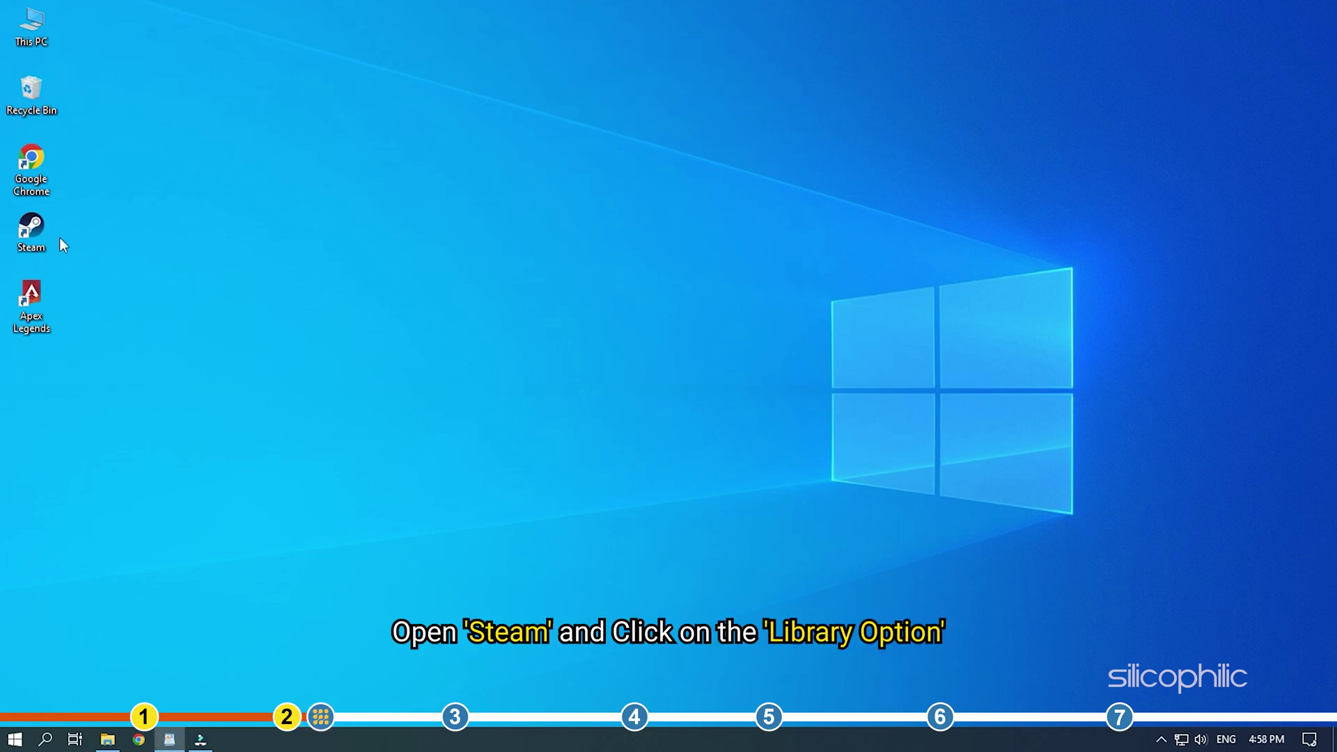
Start Steam and bring up the Local Files tab of Apex Legends' Properties.
double_click(32, 229)
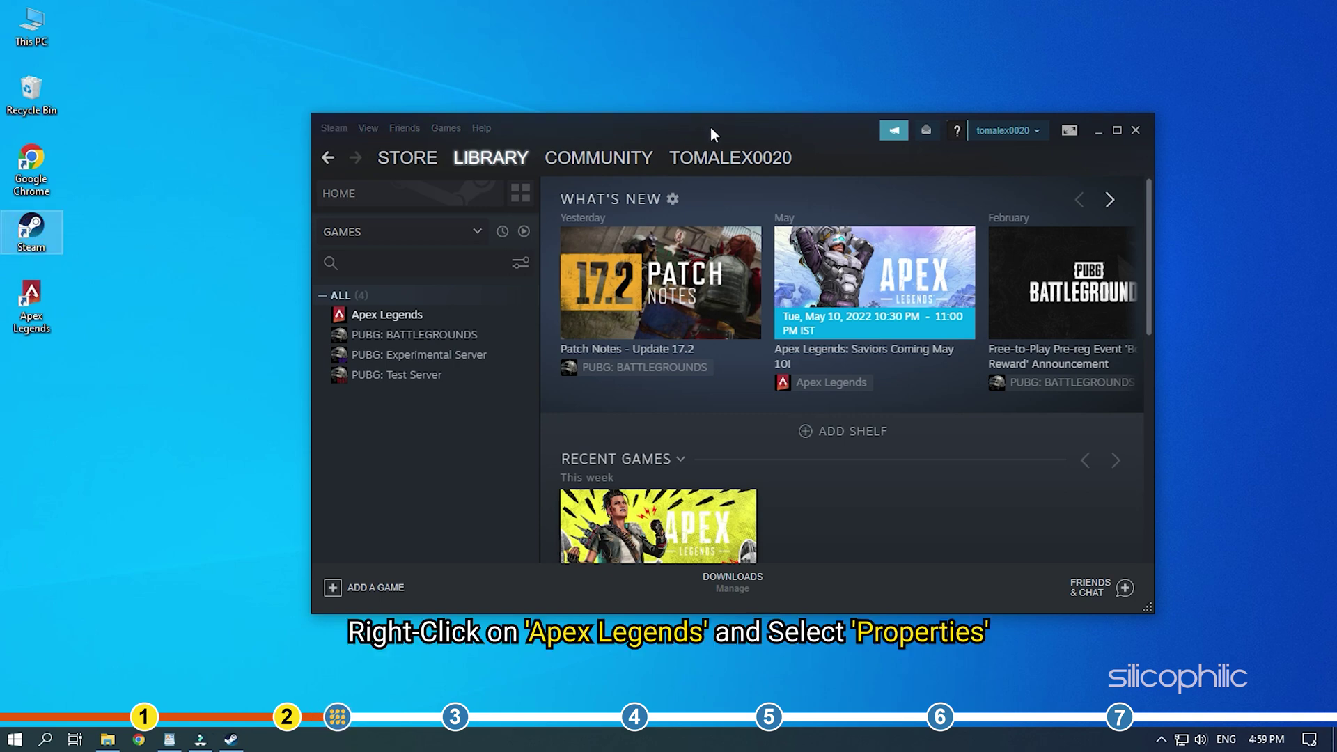
drag(711, 127, 658, 81)
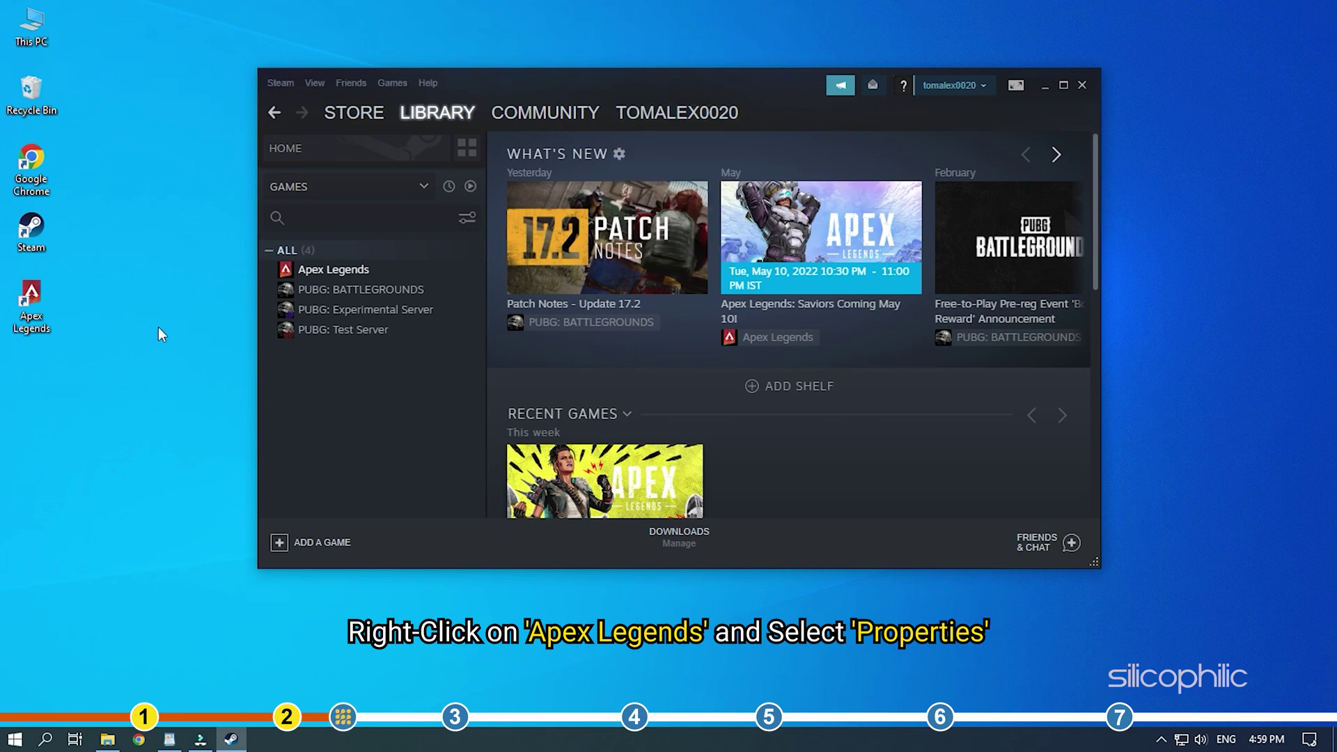
right_click(376, 271)
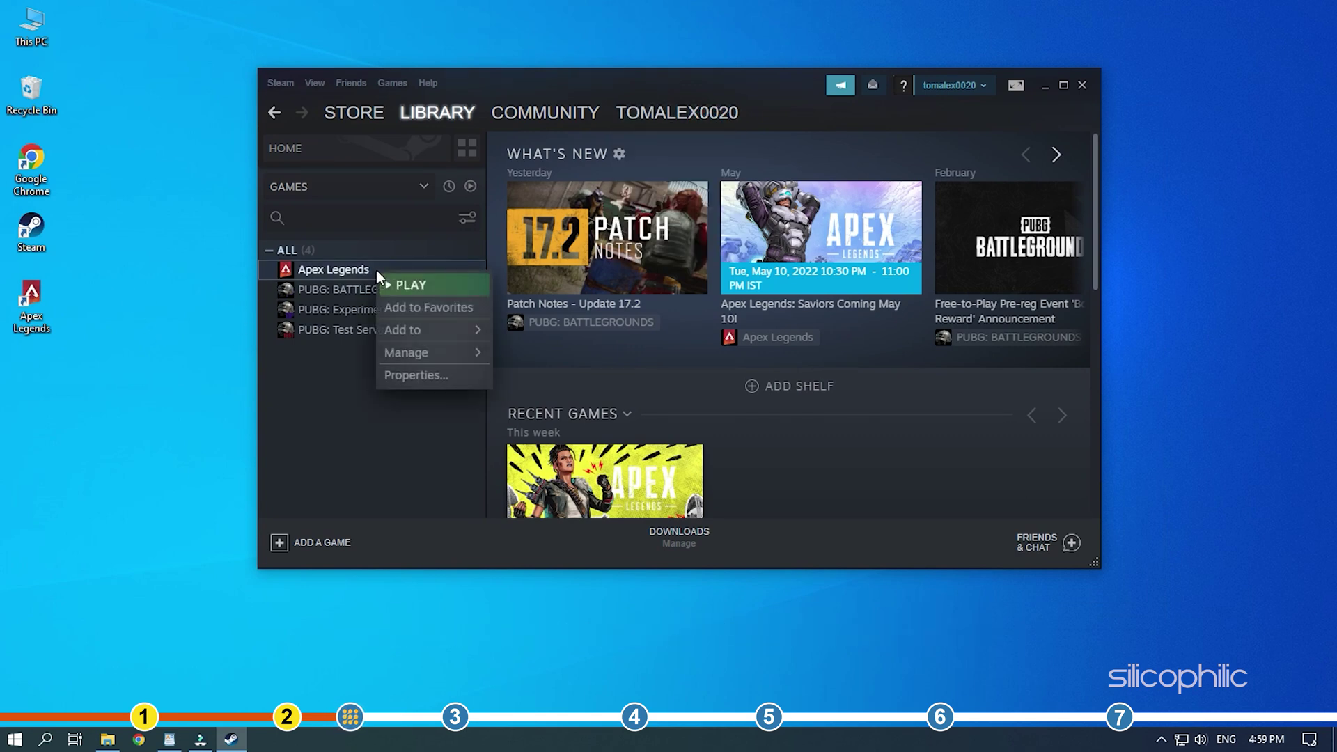
click(446, 375)
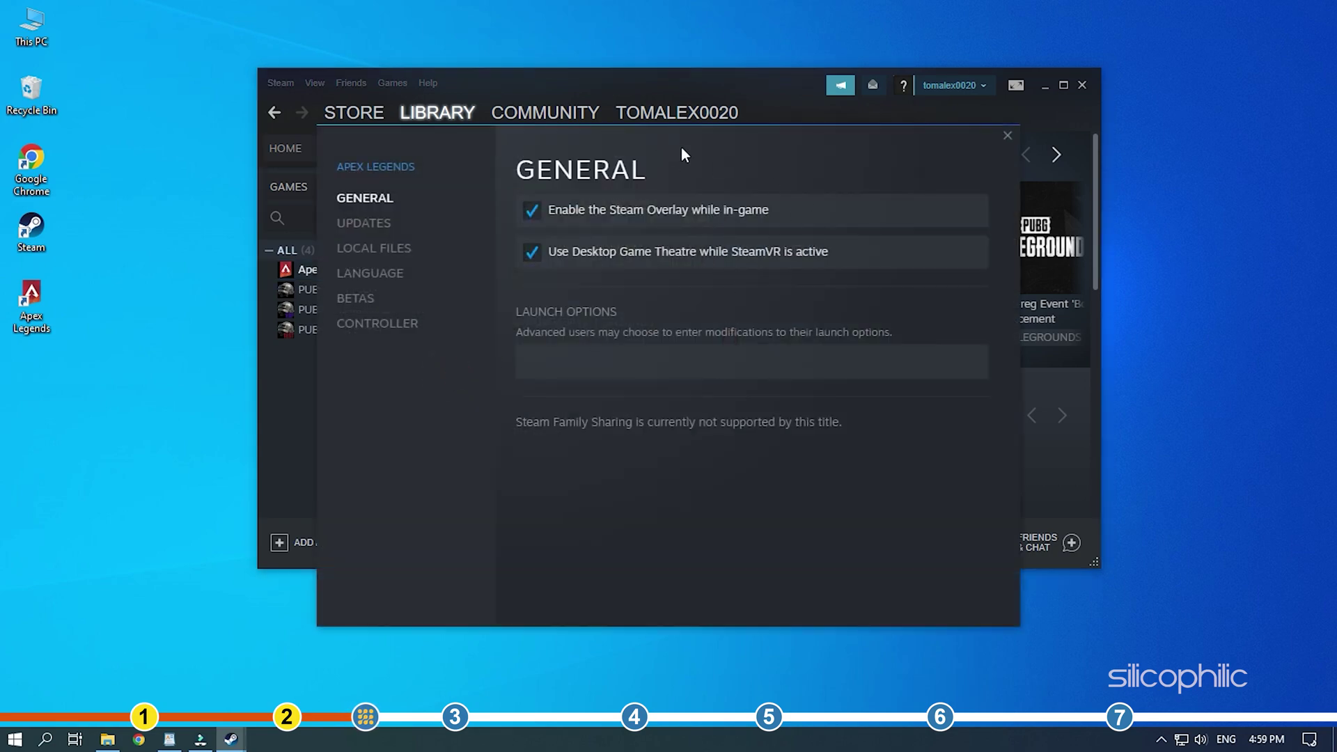
drag(681, 155, 715, 100)
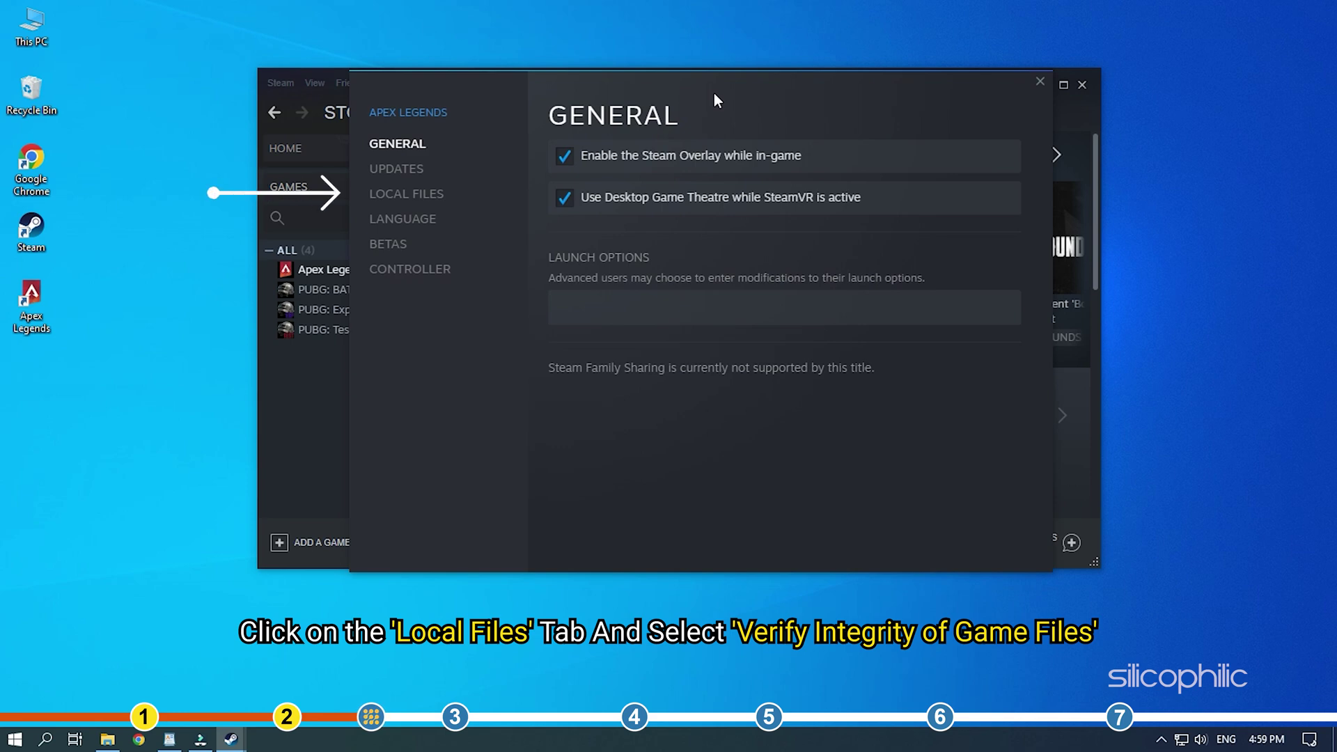
click(458, 194)
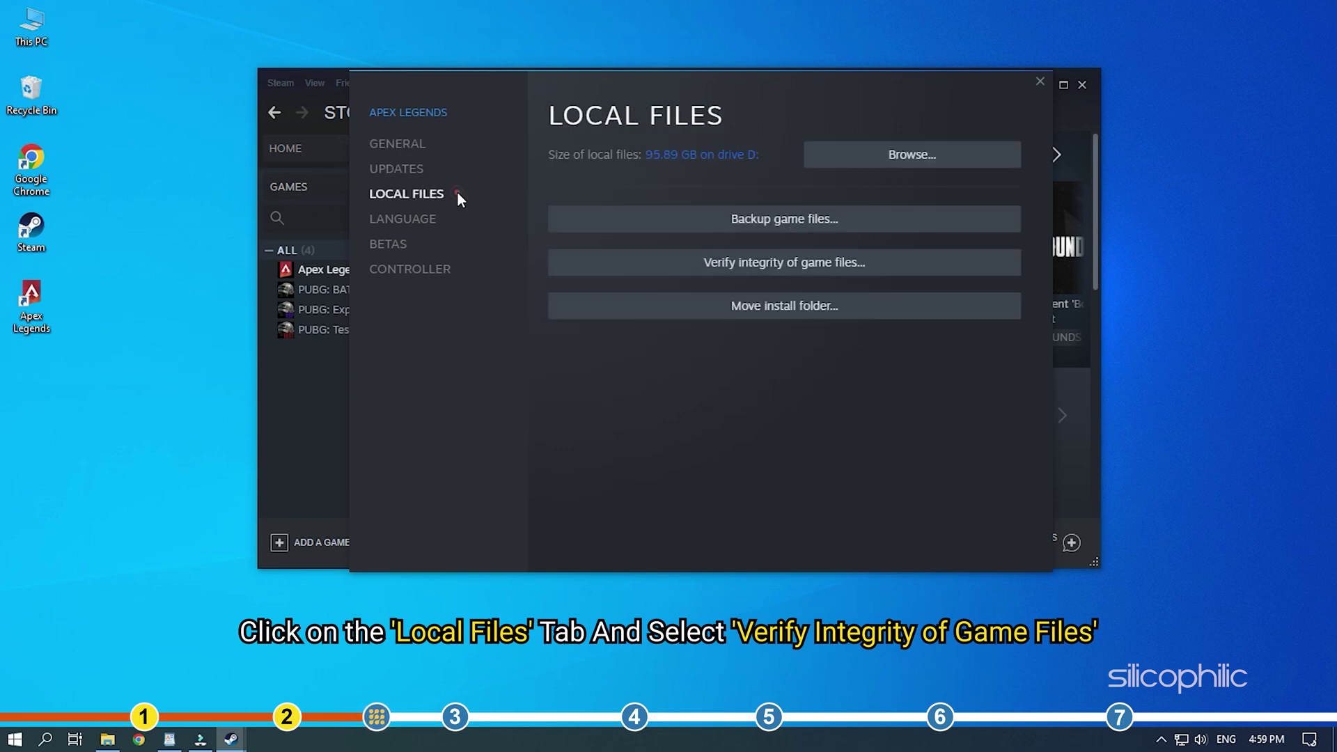
Verify integrity of the Apex Legends game files, then close the properties and Steam windows.
click(874, 271)
drag(819, 348, 800, 219)
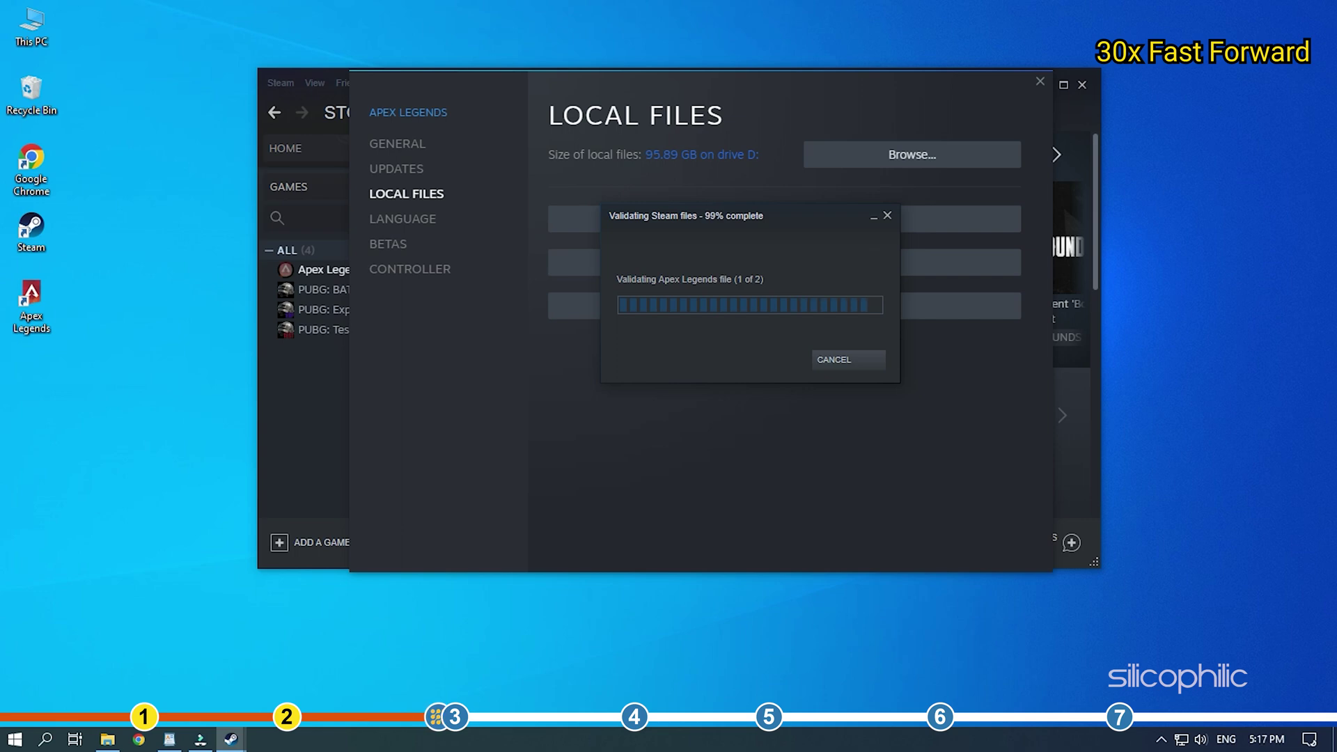
click(849, 357)
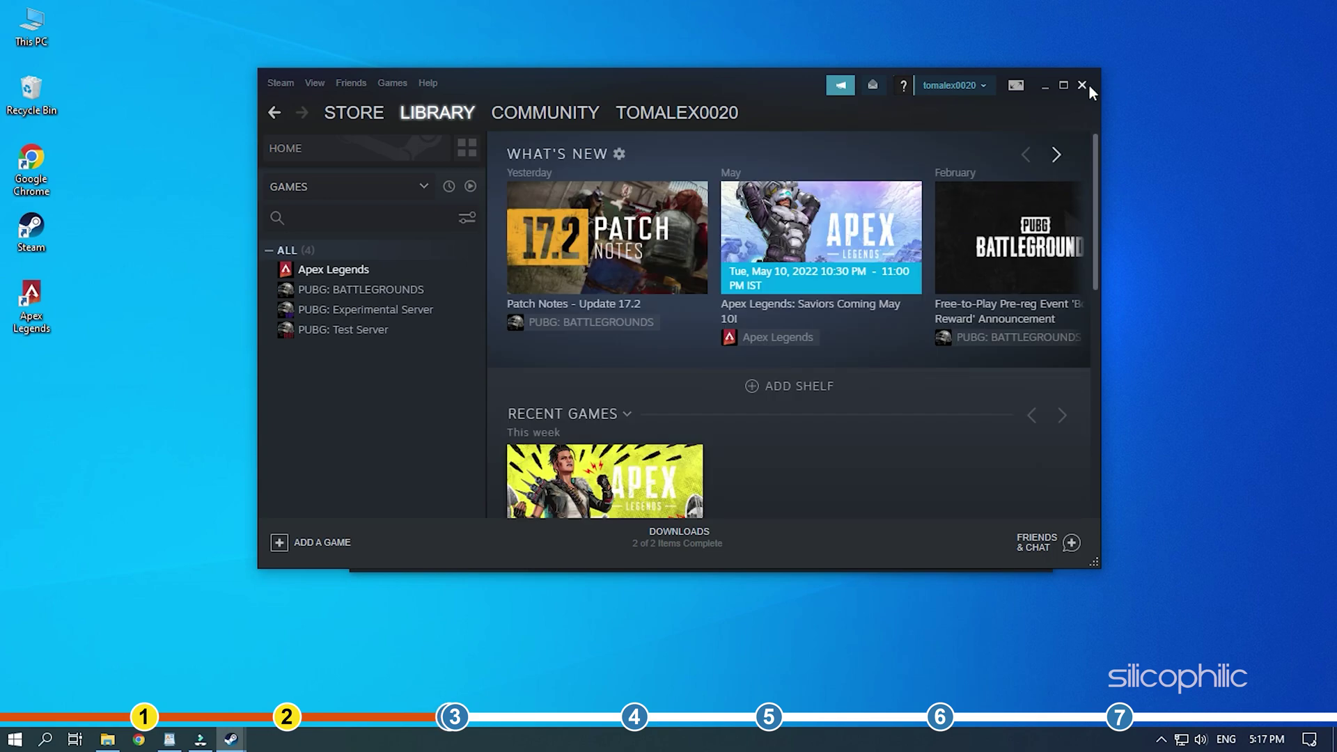
click(1083, 85)
click(1037, 81)
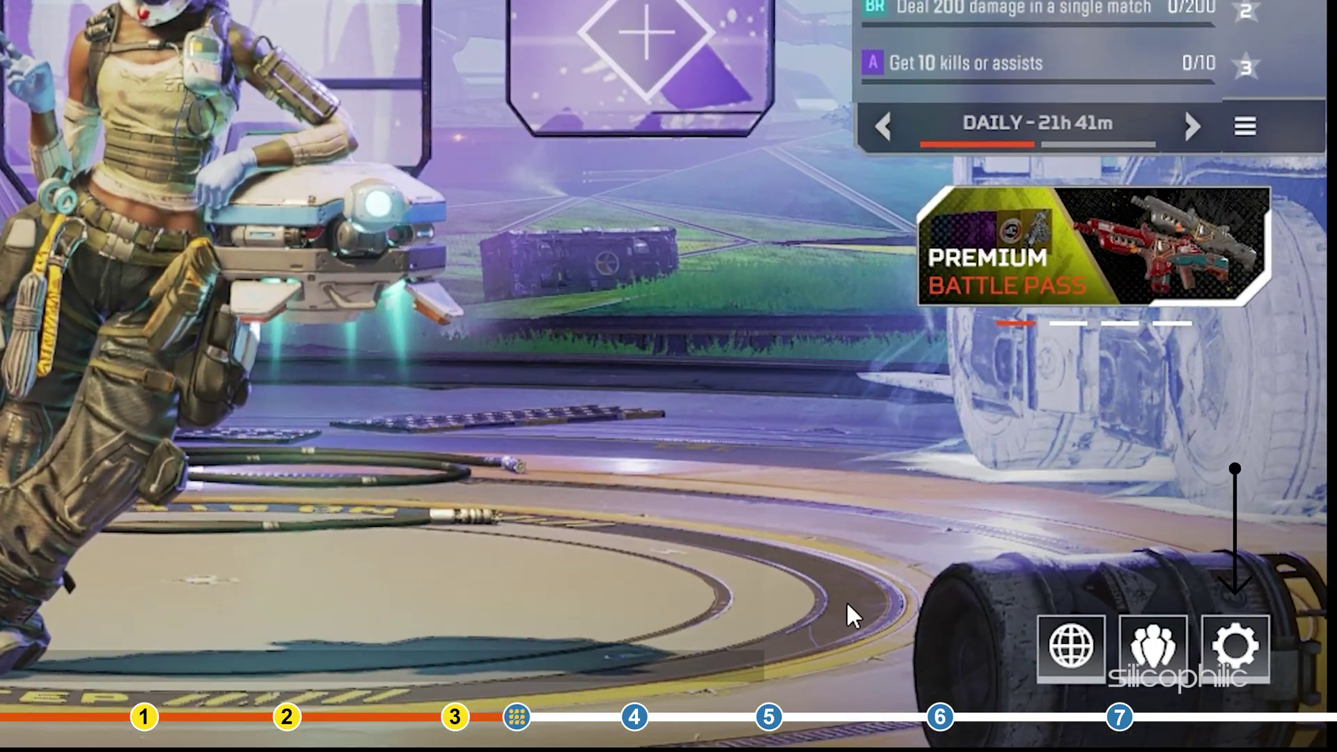
Bring up the Game Menu using the gear icon at the lobby's bottom right.
click(1235, 647)
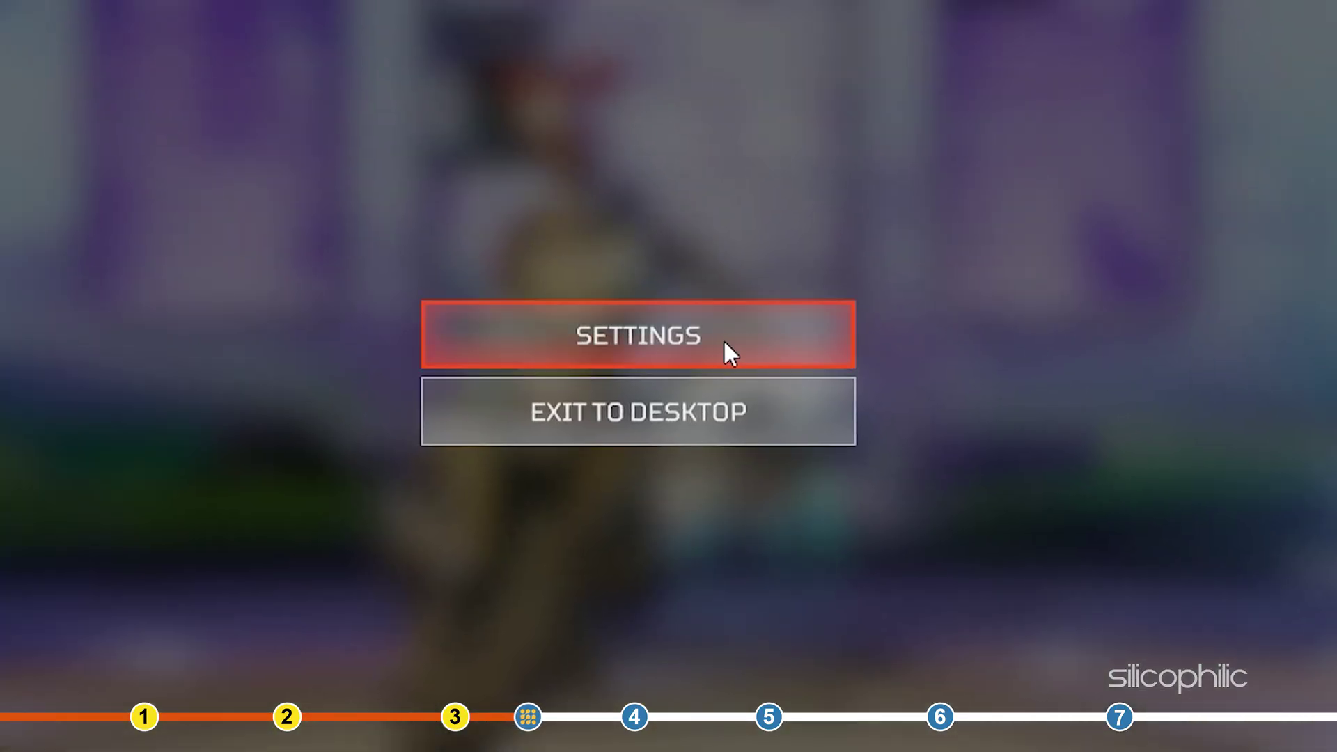
In Video settings, turn V-Sync off and set Anti-aliasing and Texture Streaming Budget to None.
click(716, 341)
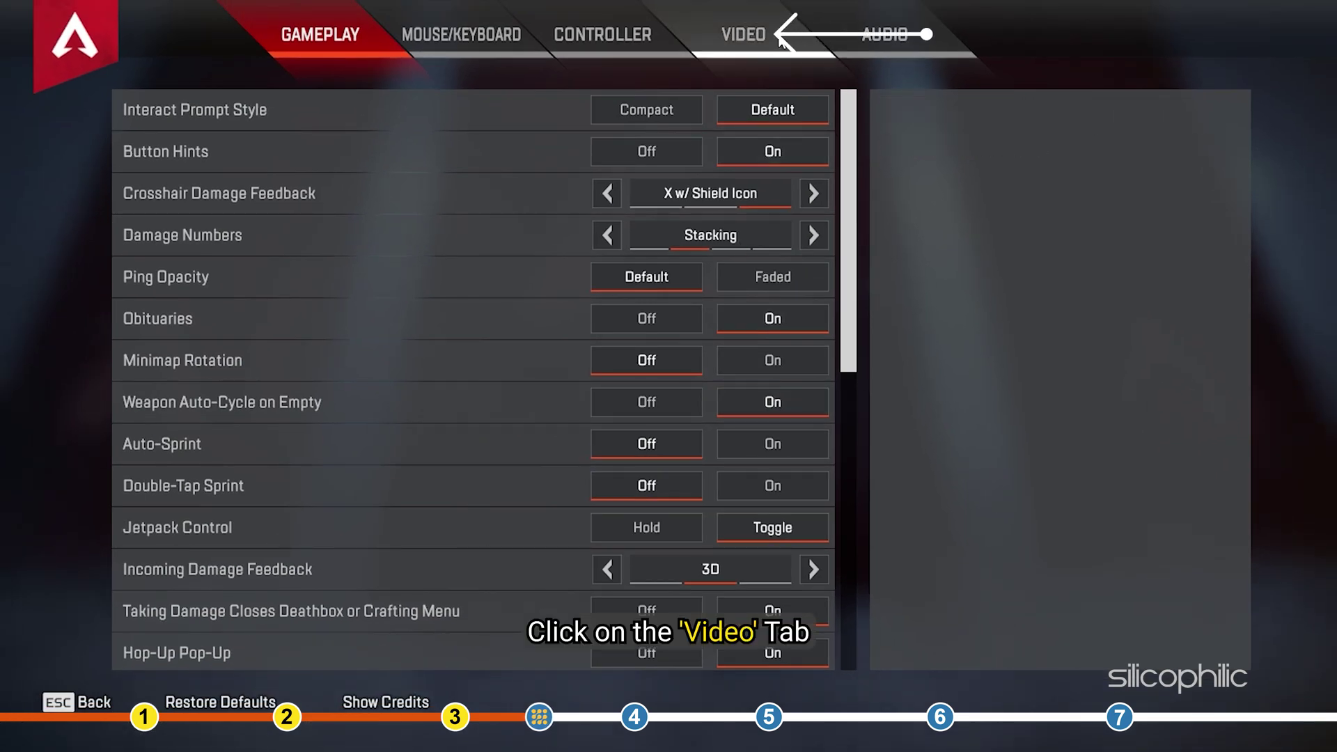
click(779, 38)
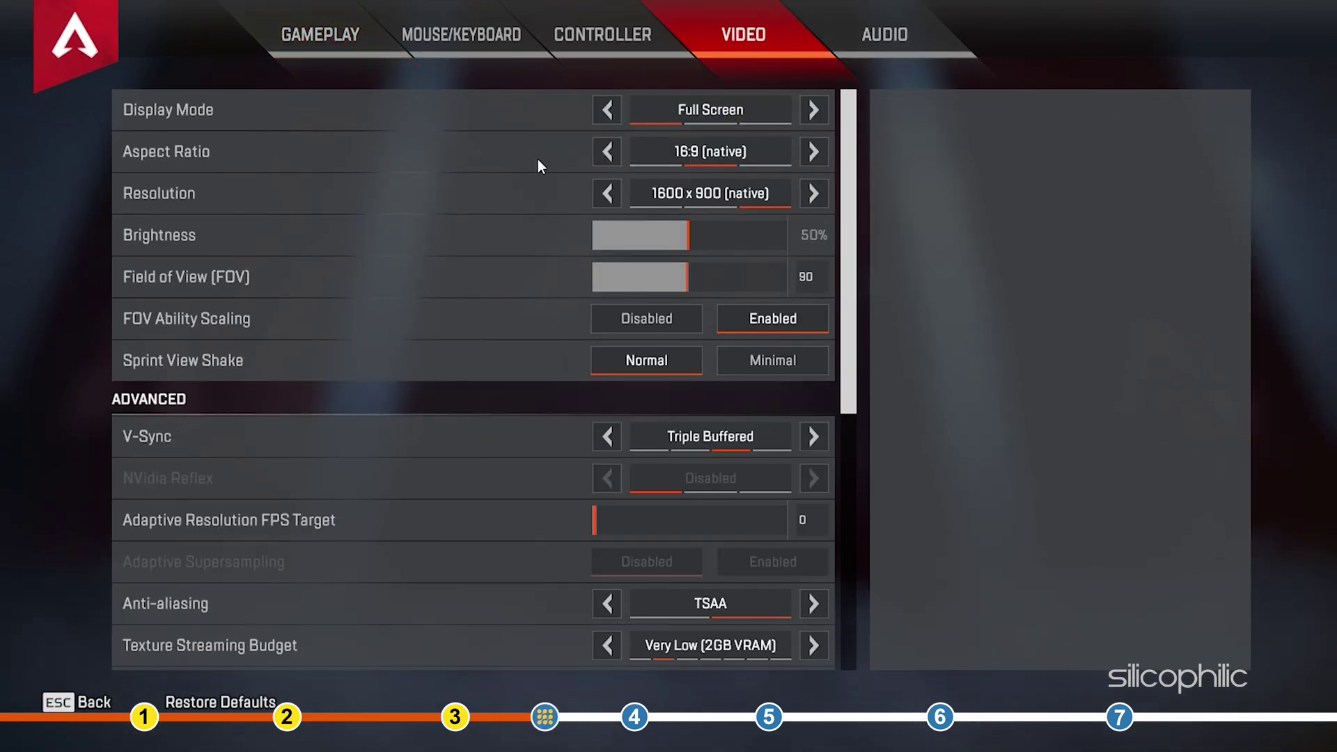
scroll(257, 406, down, 4)
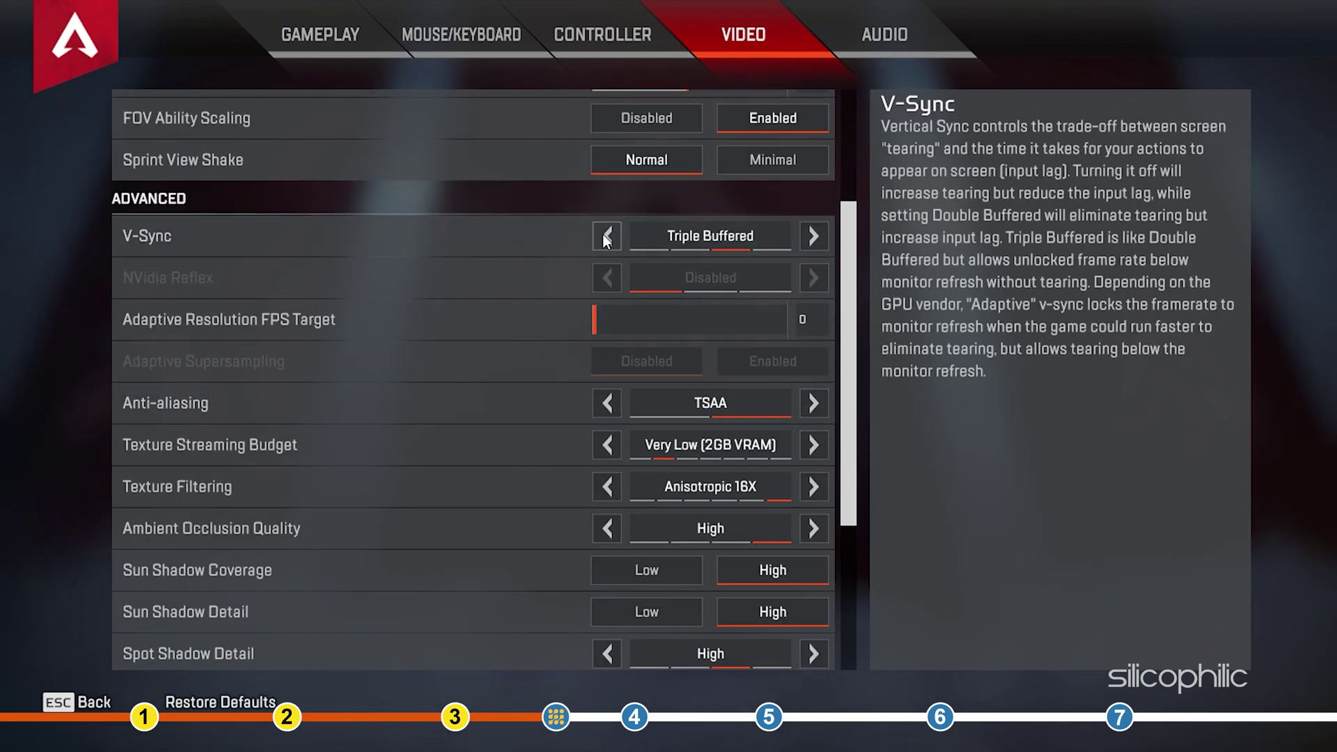
click(605, 239)
click(605, 239)
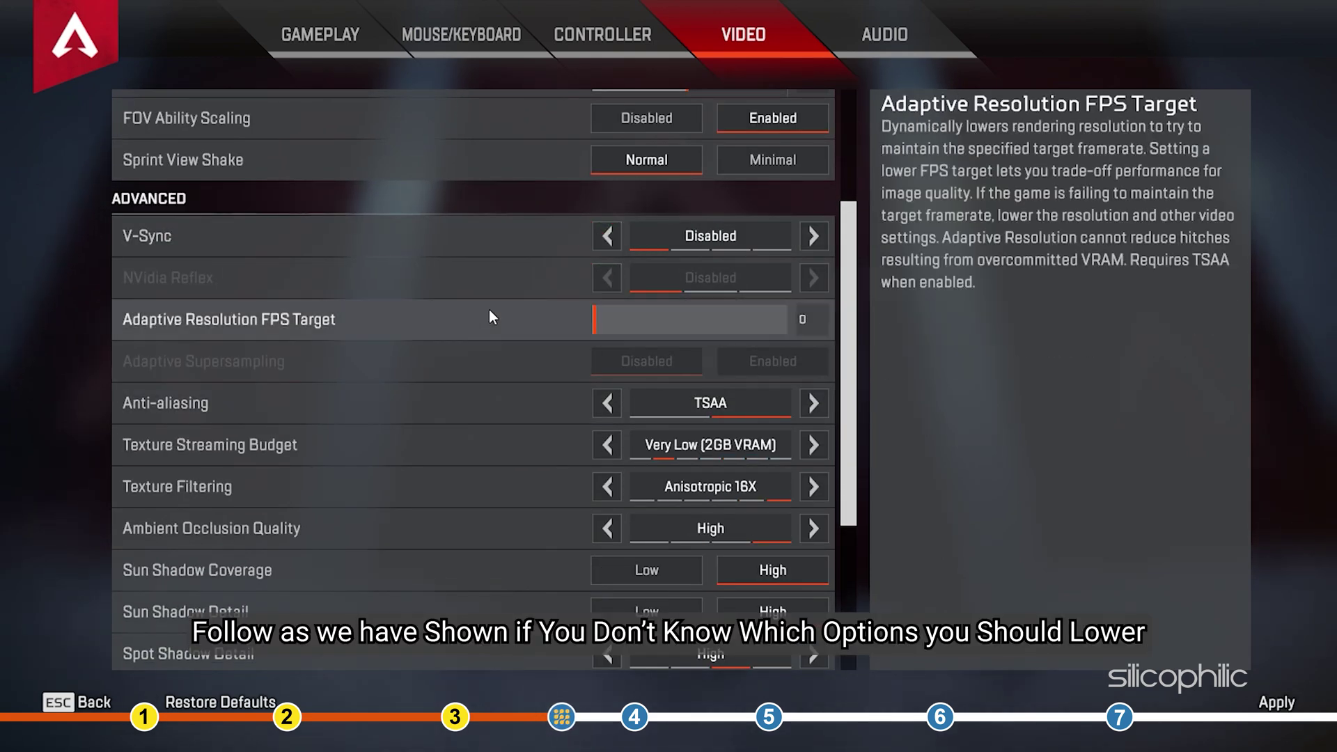
scroll(575, 359, down, 1)
click(606, 354)
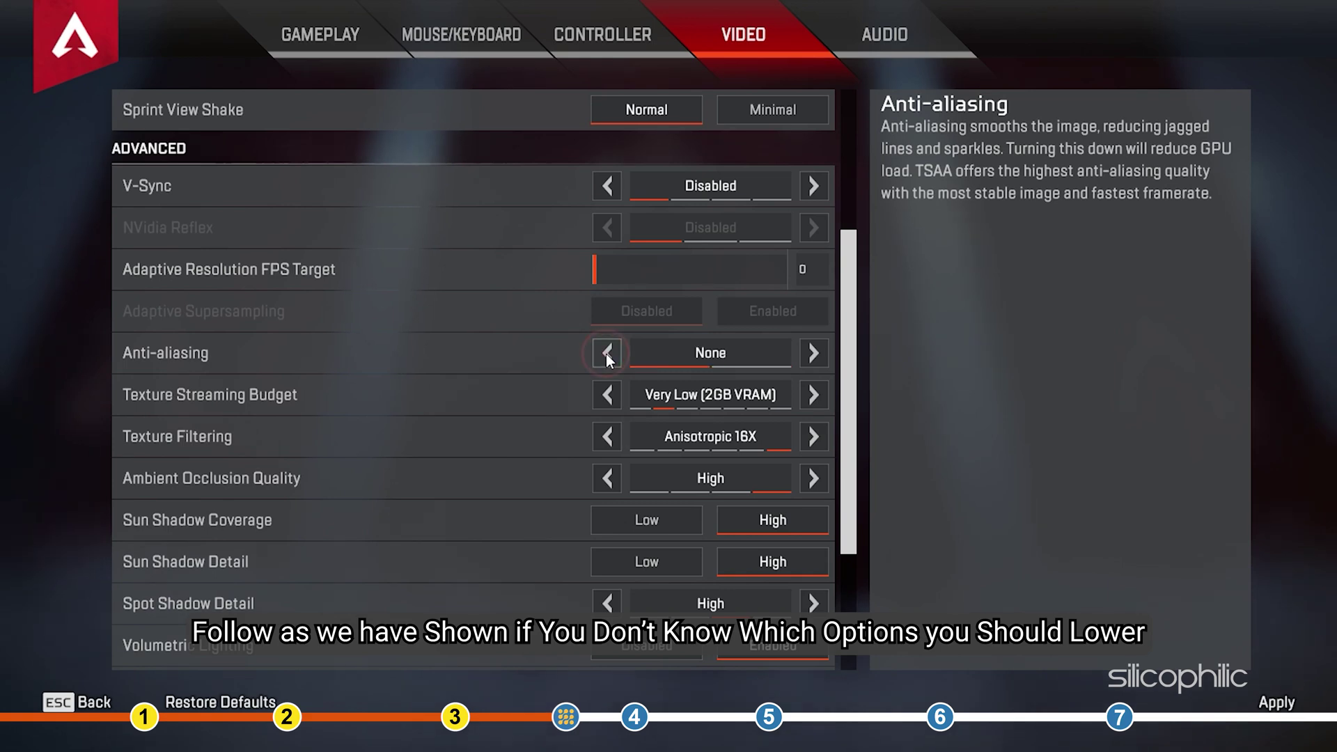
click(605, 394)
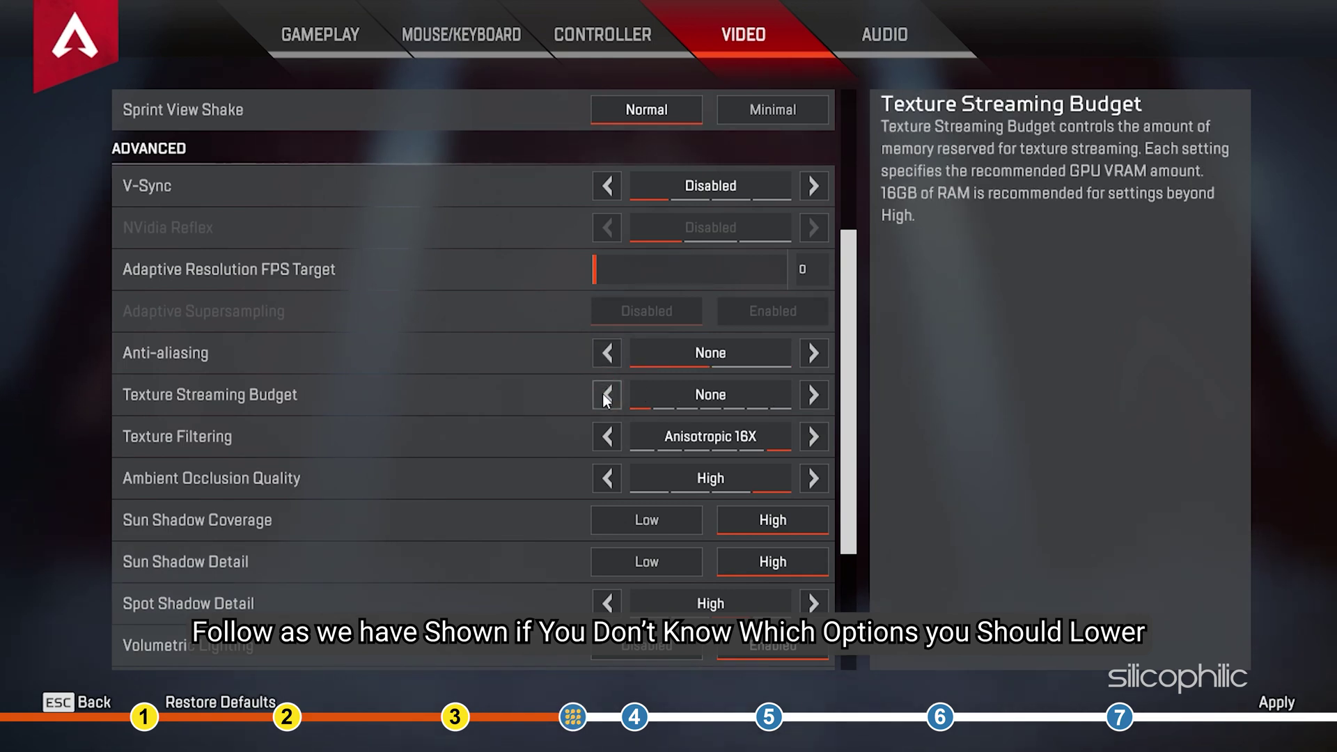
Set Texture Filtering to Bilinear and Ambient Occlusion Quality to Disabled.
click(606, 437)
click(605, 437)
click(606, 437)
click(606, 437)
click(606, 437)
click(607, 478)
click(607, 478)
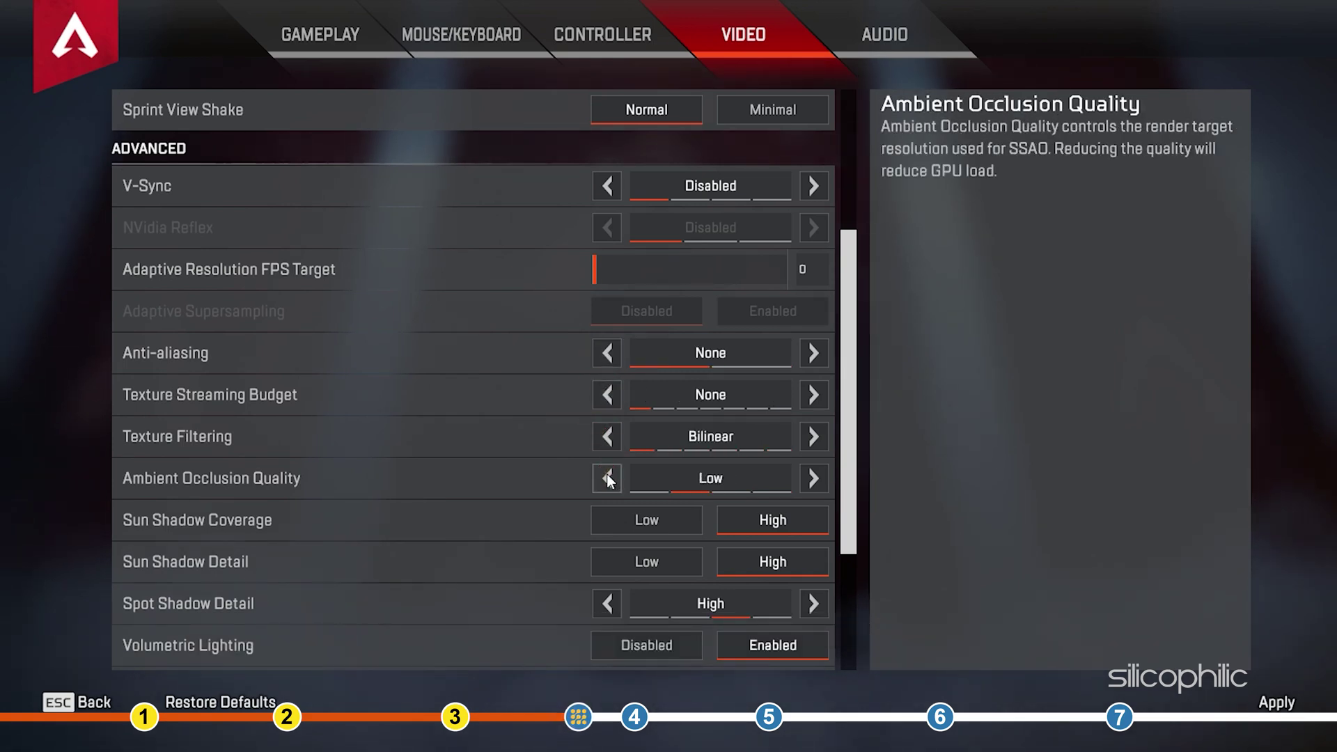
click(608, 474)
click(810, 475)
click(610, 475)
Set Sun Shadow Coverage and Detail to Low; disable Spot Shadow Detail, Volumetric Lighting and Dynamic Spot Shadows.
scroll(608, 475, down, 1)
click(606, 471)
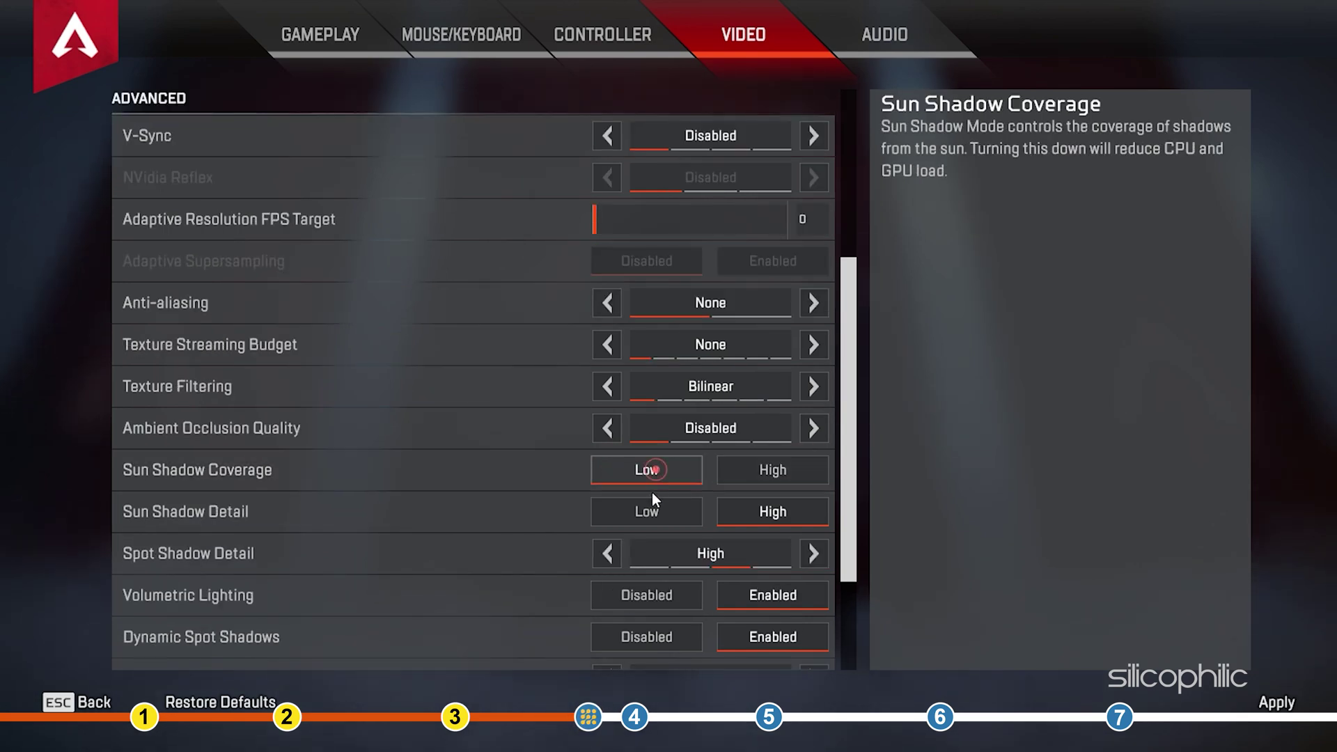
click(632, 523)
scroll(630, 519, down, 1)
click(608, 505)
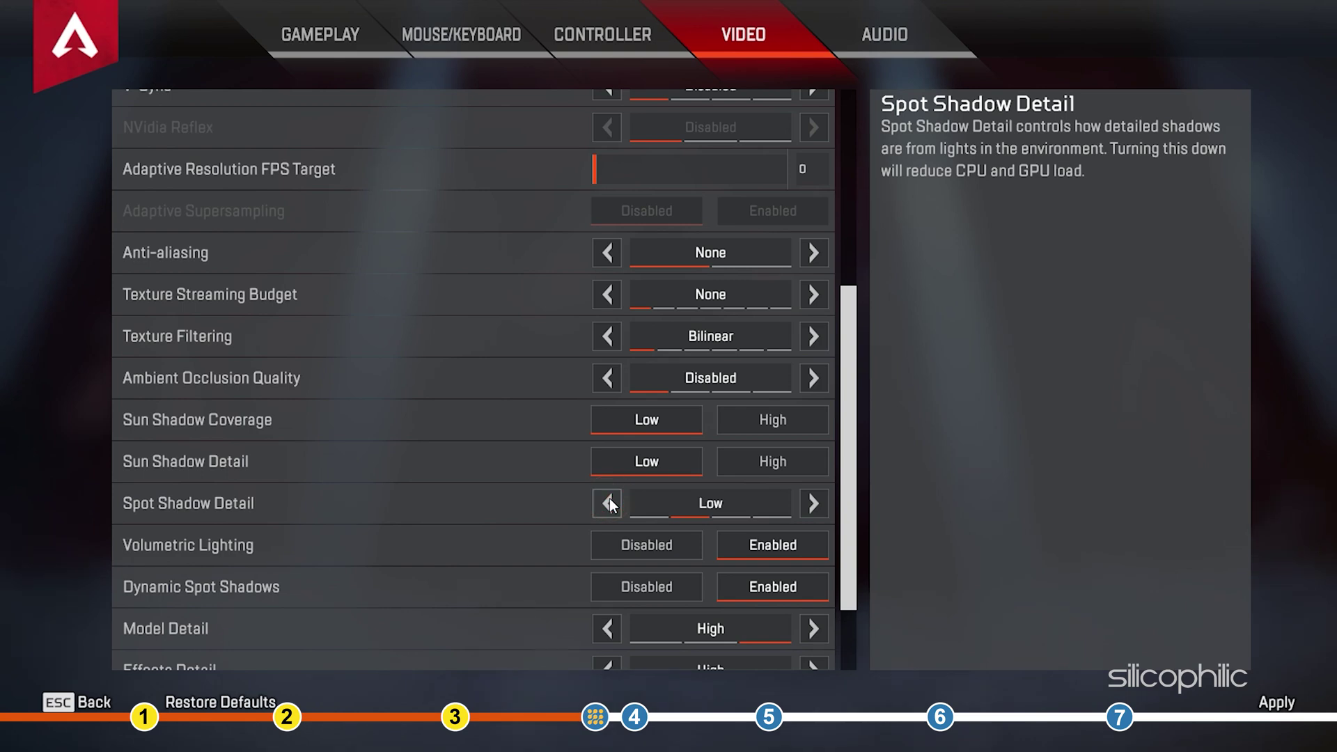
click(609, 502)
scroll(599, 498, down, 1)
click(625, 497)
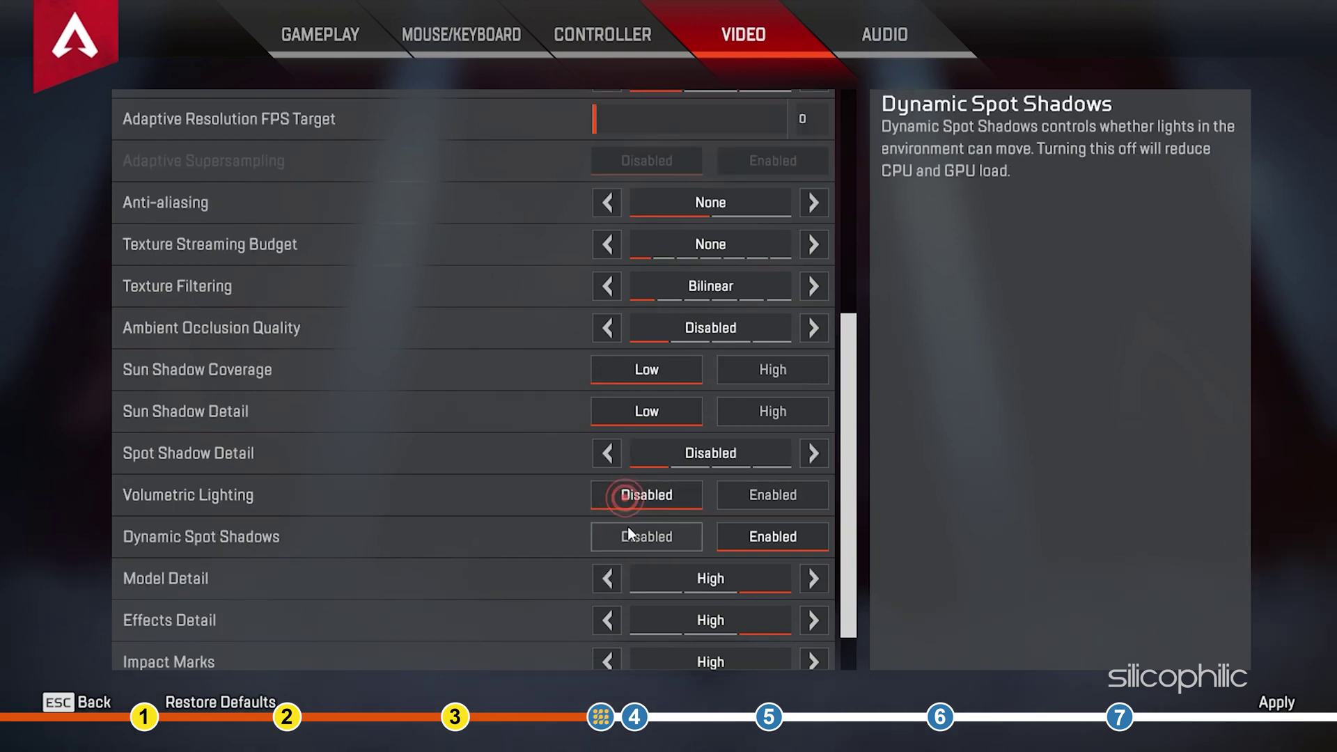
click(628, 533)
scroll(620, 526, down, 1)
Lower Model Detail and Effects Detail to Low, disable Impact Marks, and reduce Ragdolls.
click(609, 524)
click(608, 522)
click(608, 561)
click(609, 562)
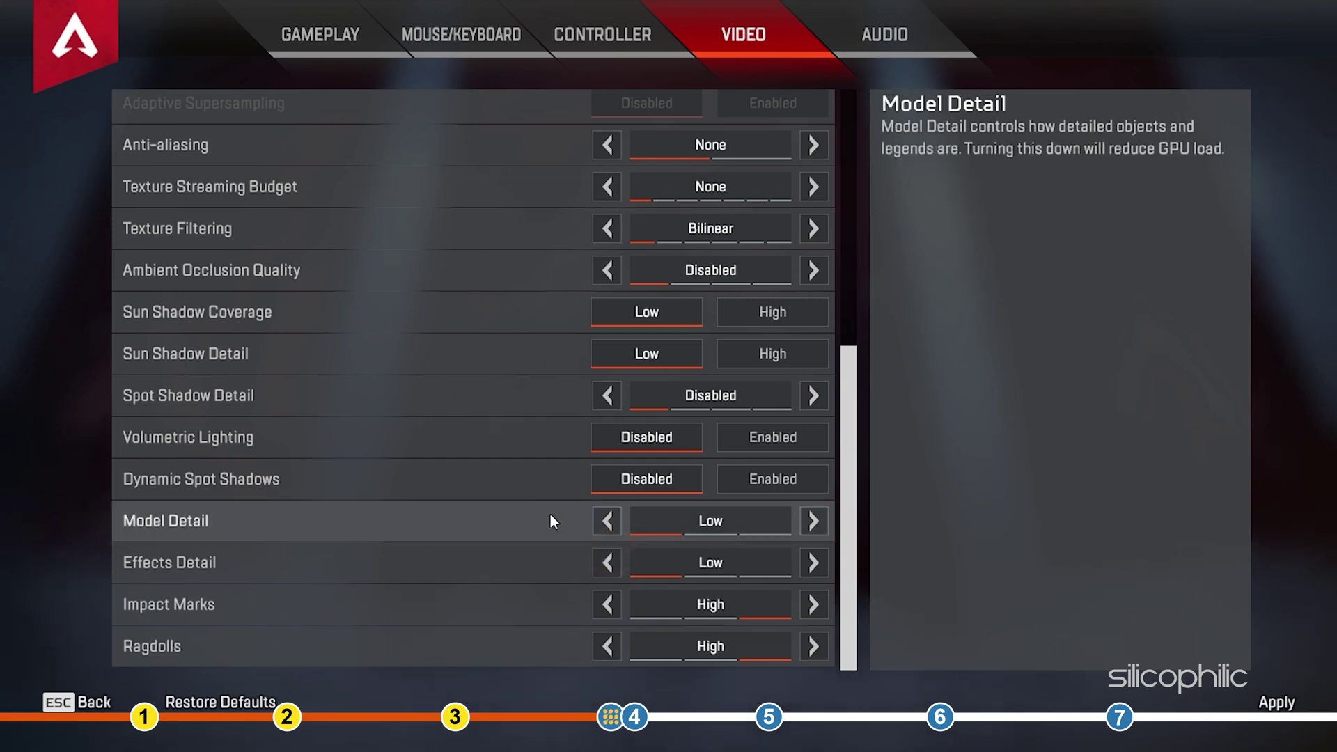
click(608, 605)
click(617, 606)
click(609, 644)
click(609, 644)
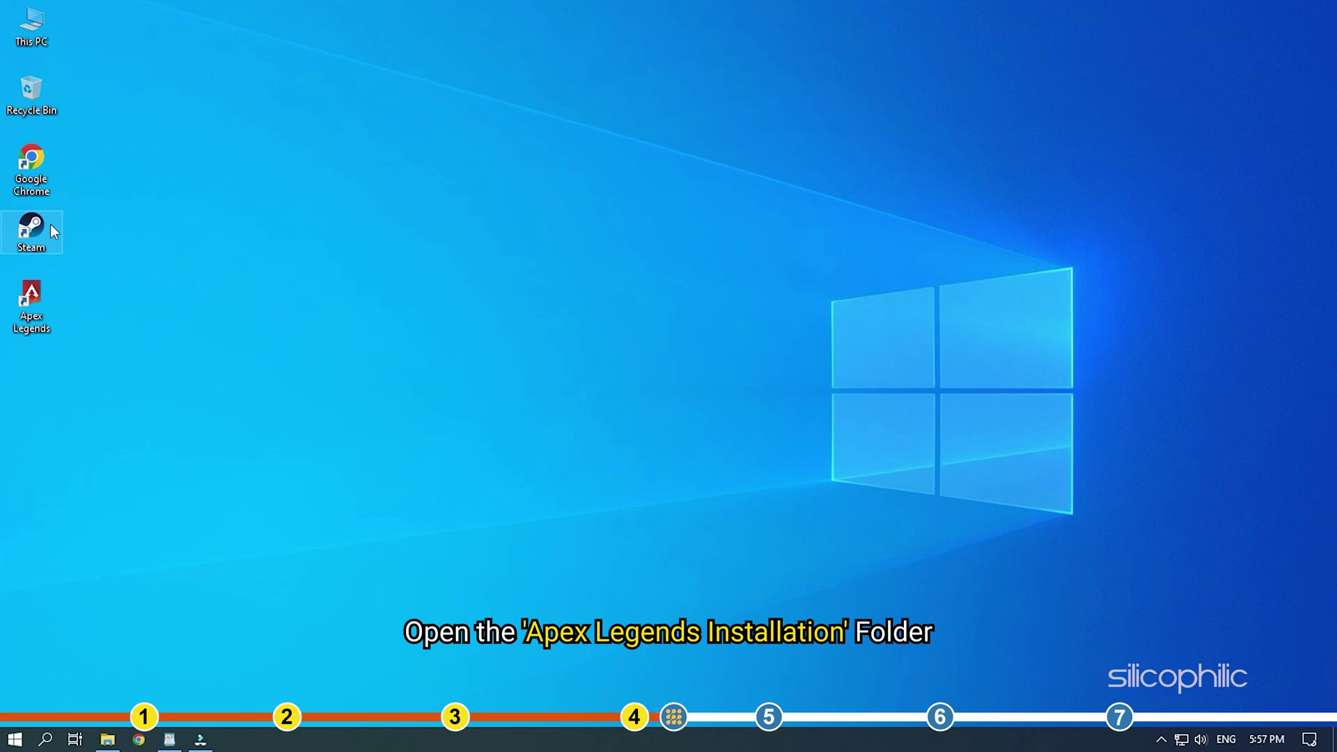
Start Steam, select Apex Legends in the Library, and bring up its context menu.
double_click(50, 224)
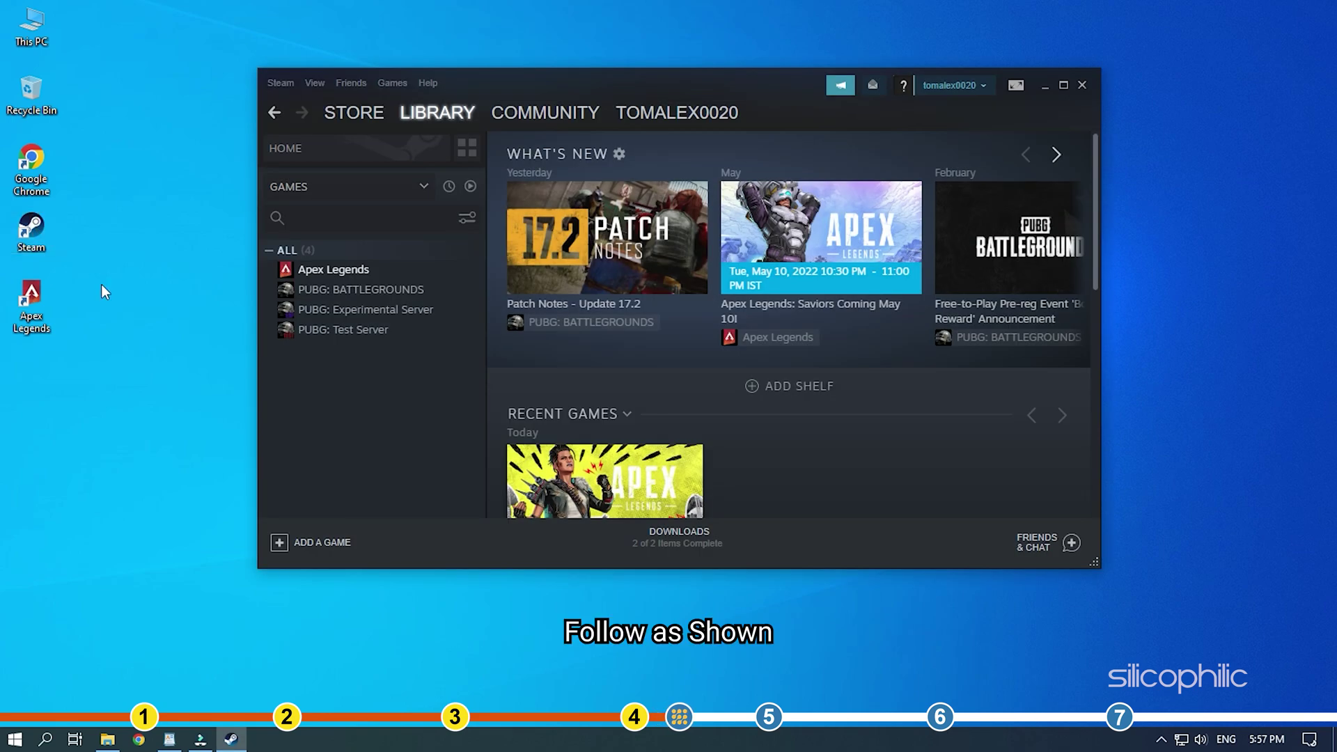
click(352, 270)
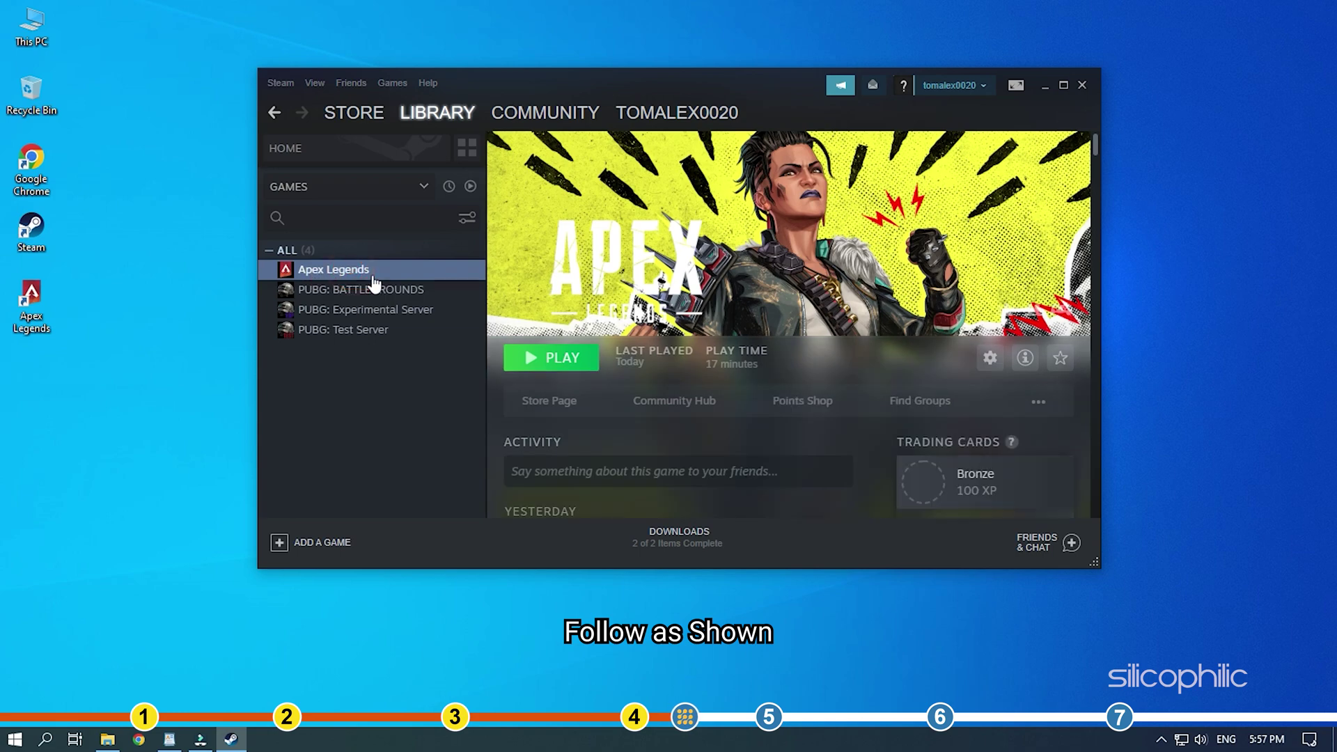
right_click(377, 276)
Browse the Apex Legends local files and bring up the properties of r5apex.
mouse_move(446, 363)
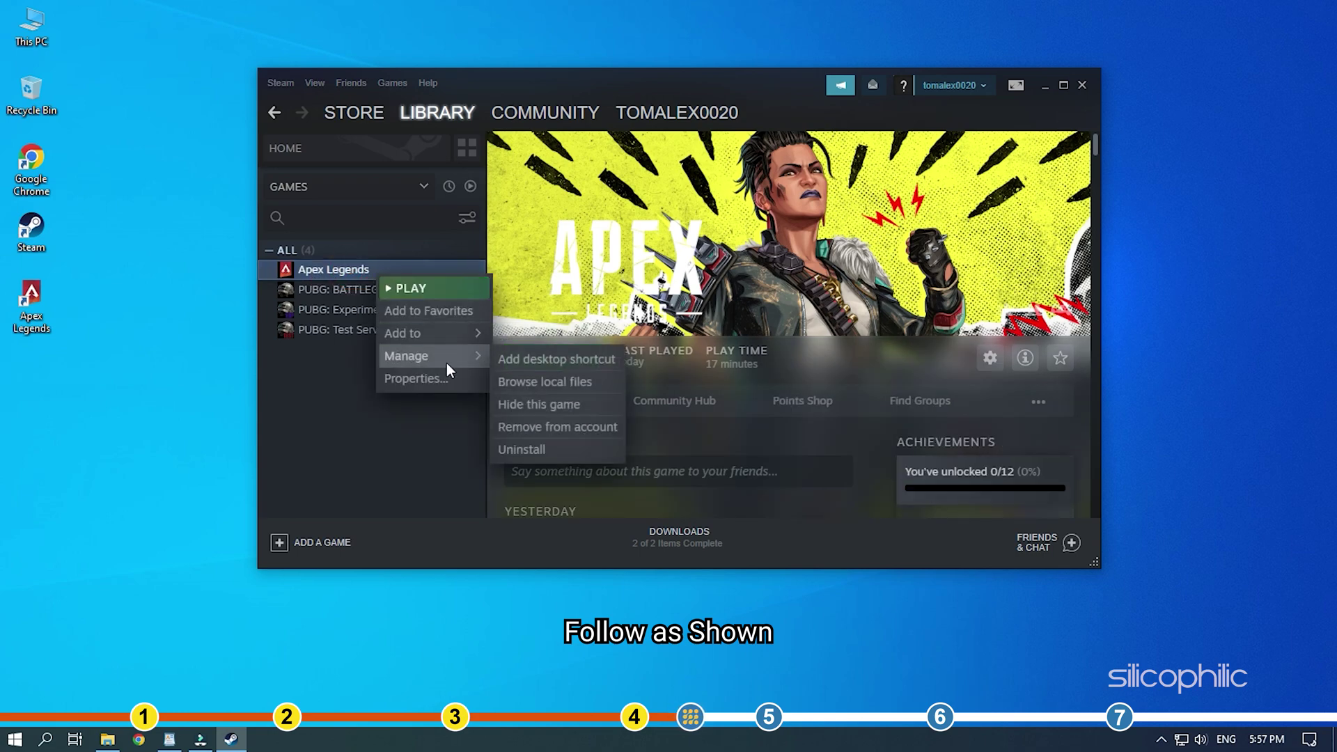
click(599, 382)
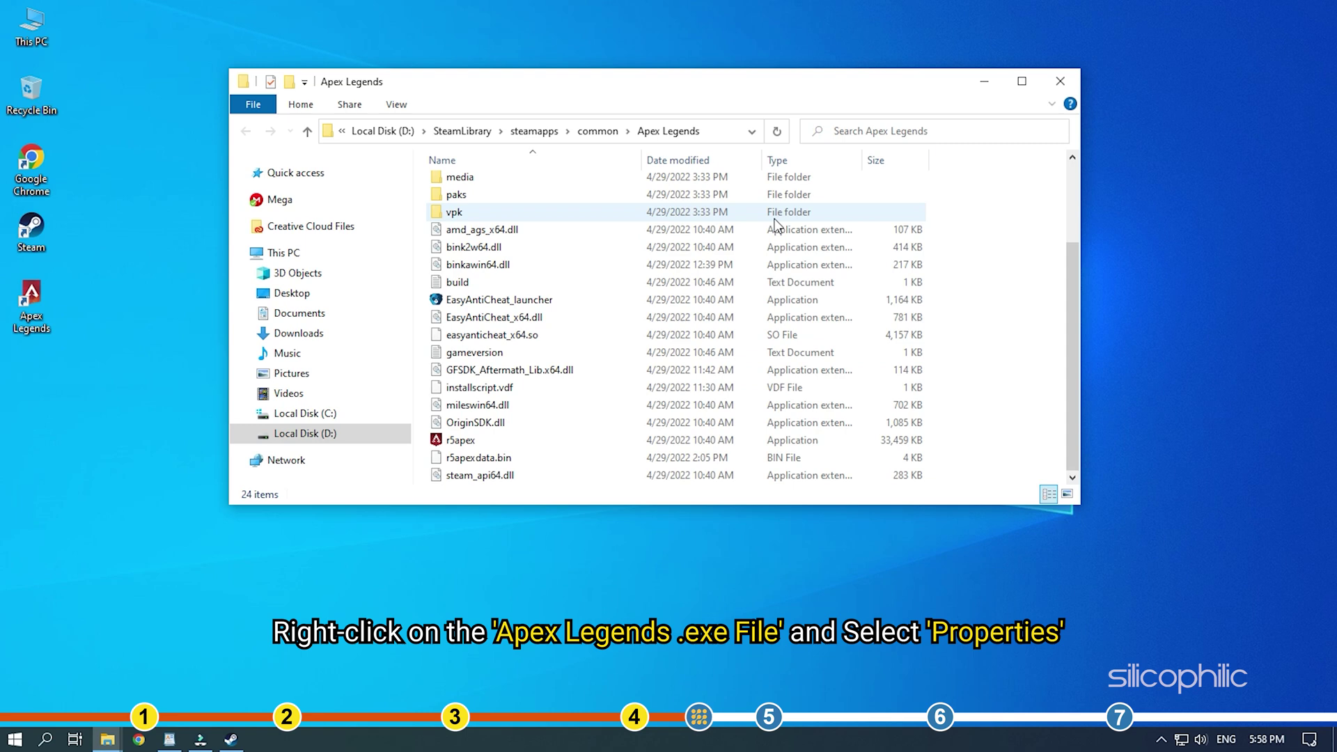
click(468, 440)
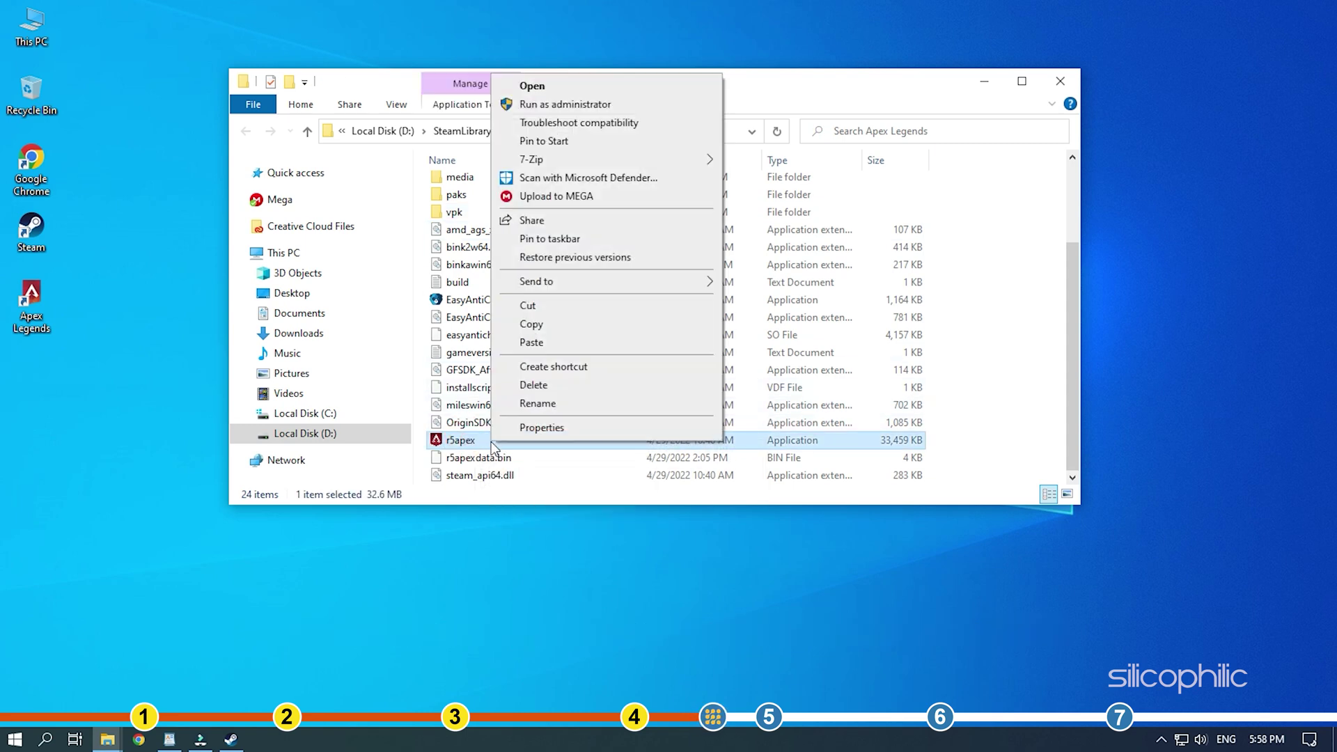
right_click(491, 442)
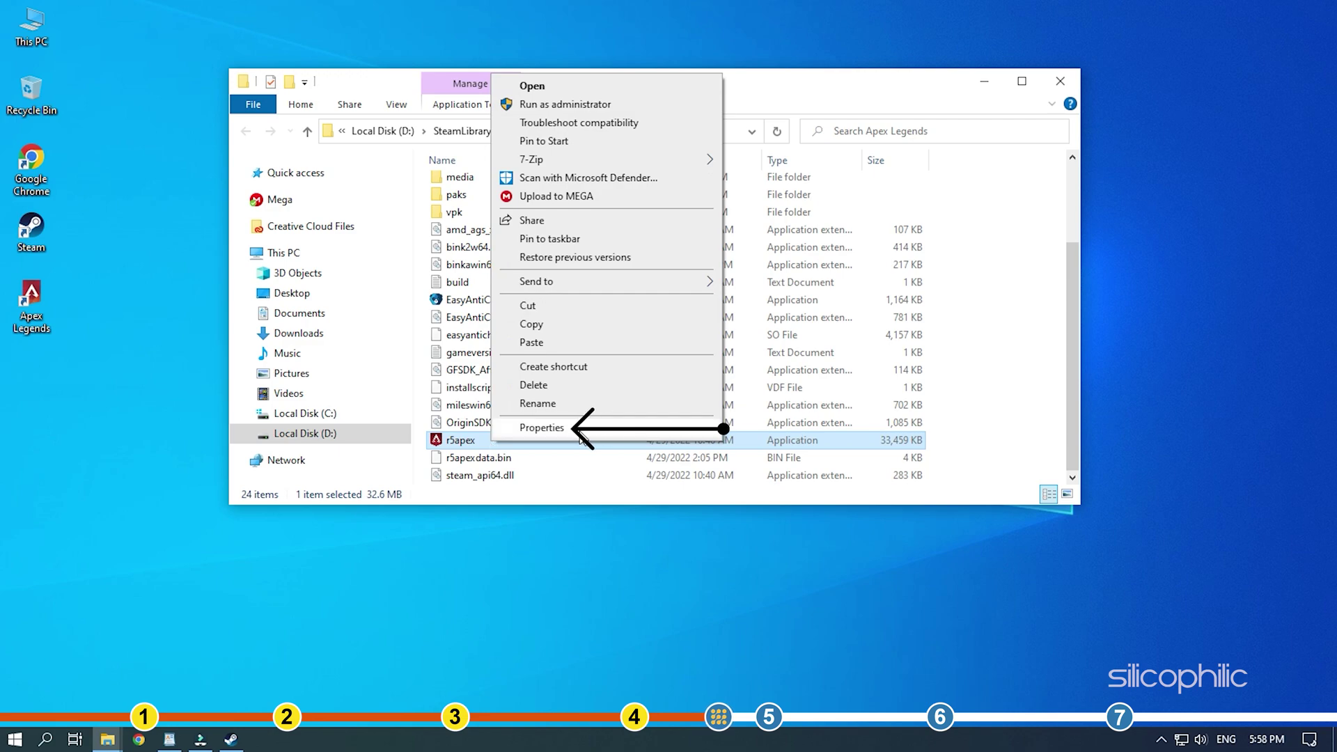
click(579, 430)
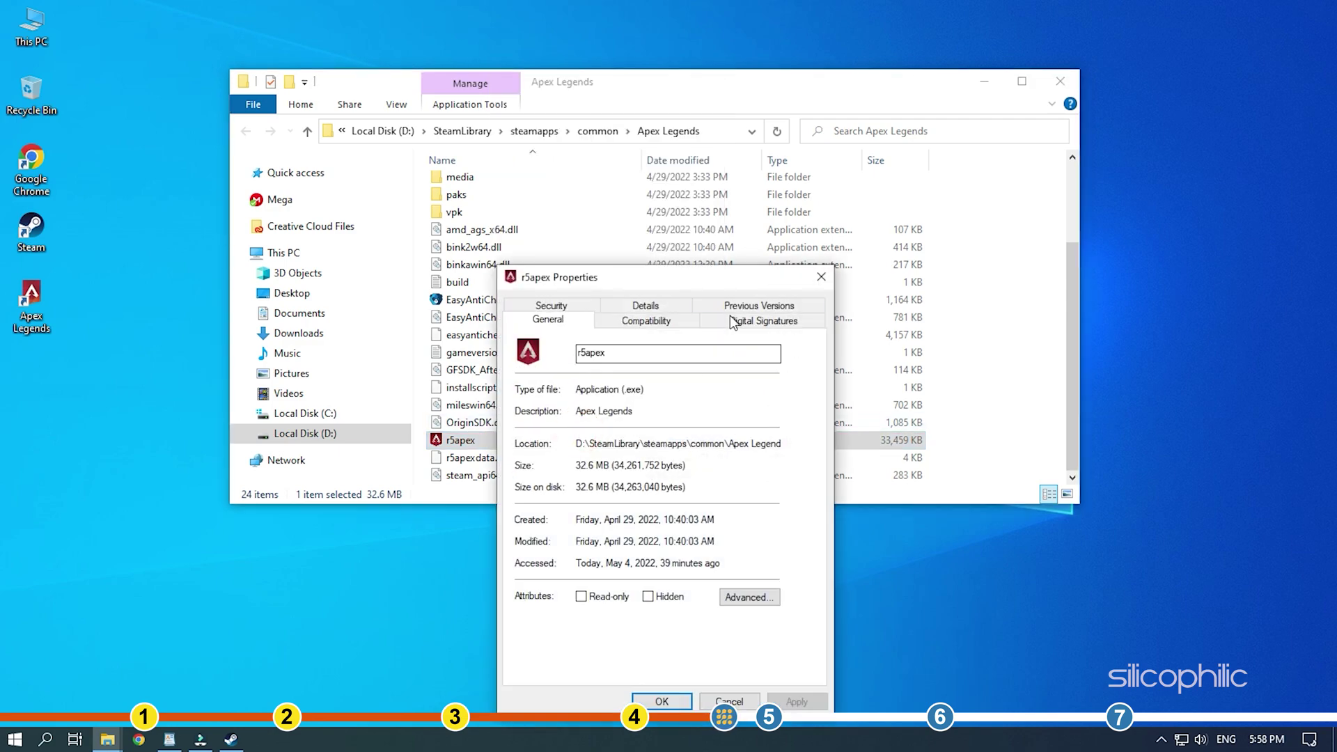
Enable Disable fullscreen optimizations under Compatibility, apply it, and minimize the folder window.
drag(681, 278, 788, 120)
click(792, 169)
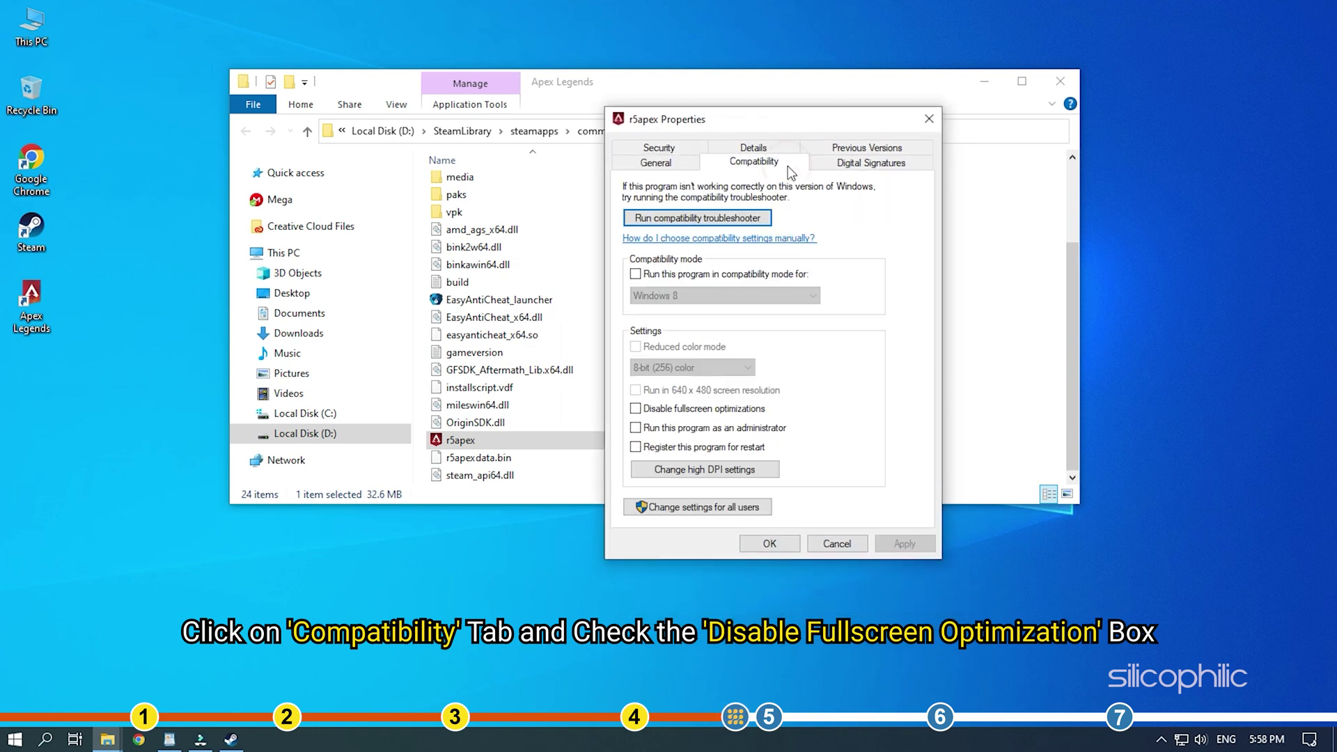
click(636, 409)
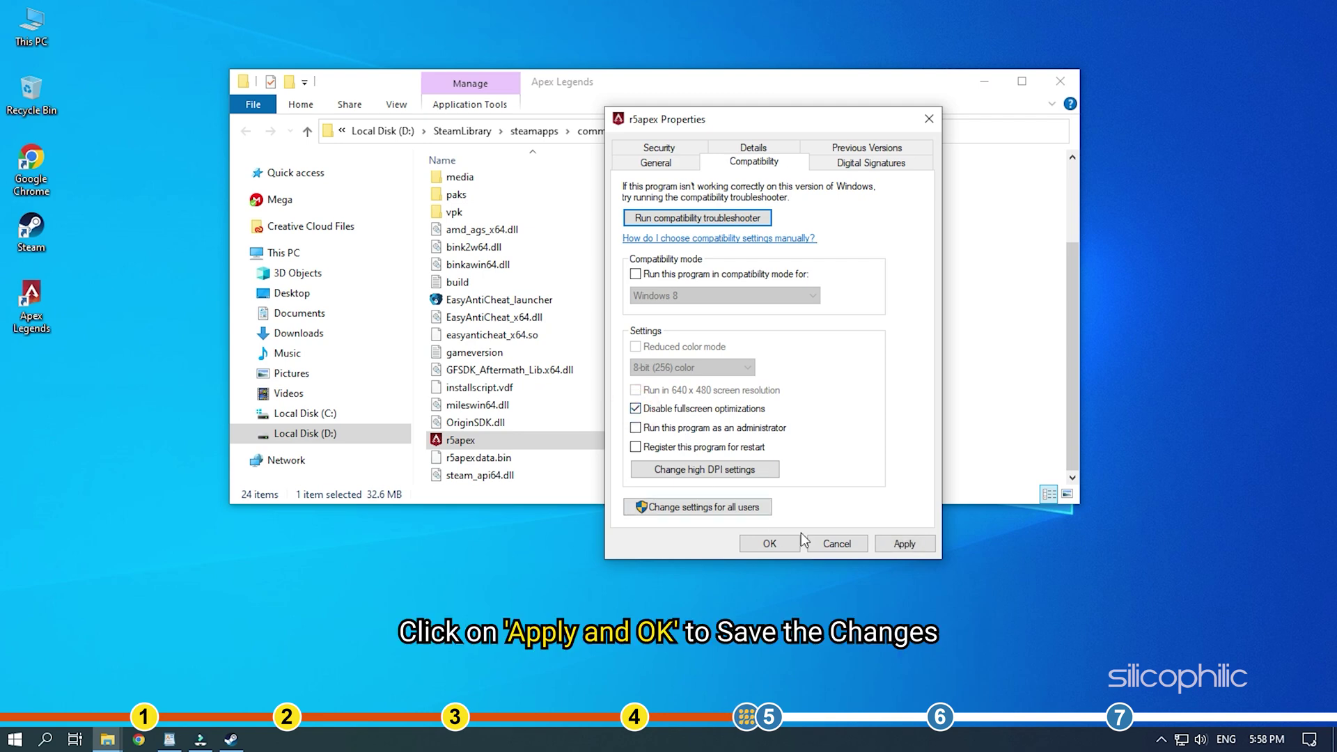
click(901, 544)
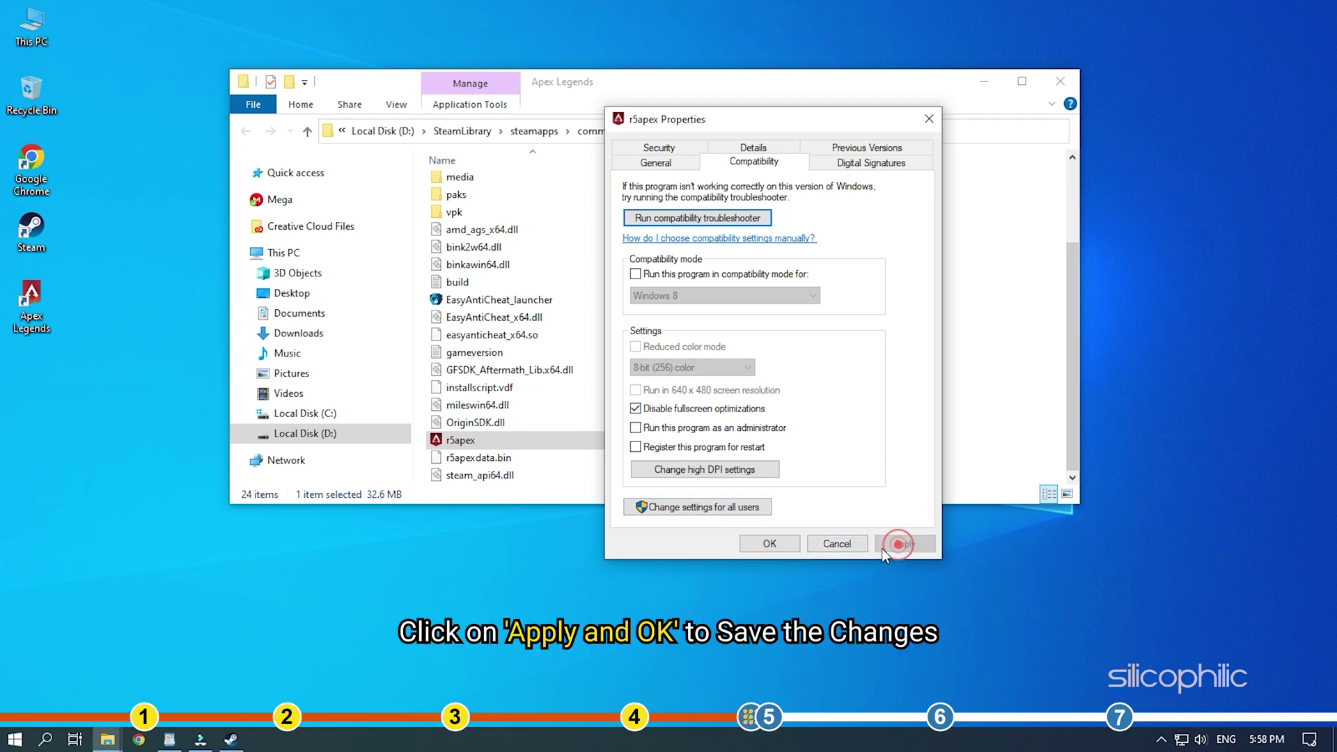
click(771, 547)
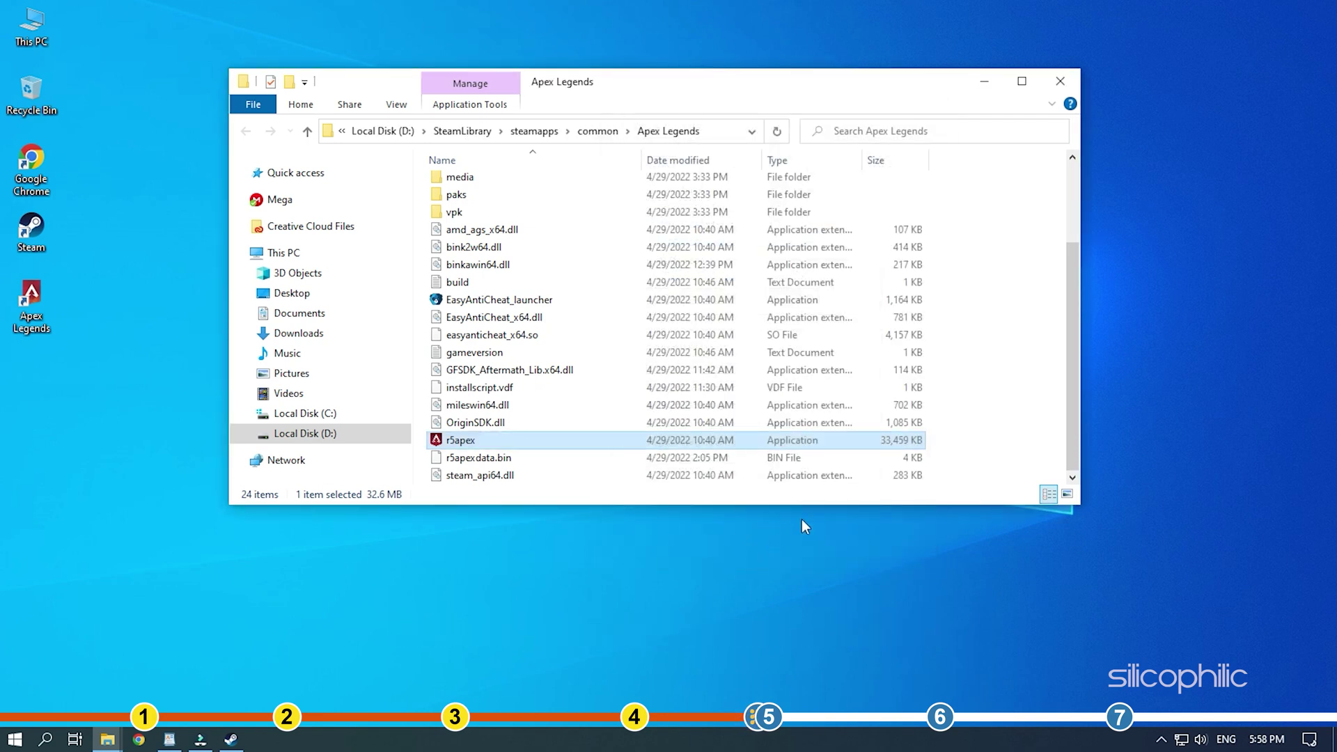
click(990, 79)
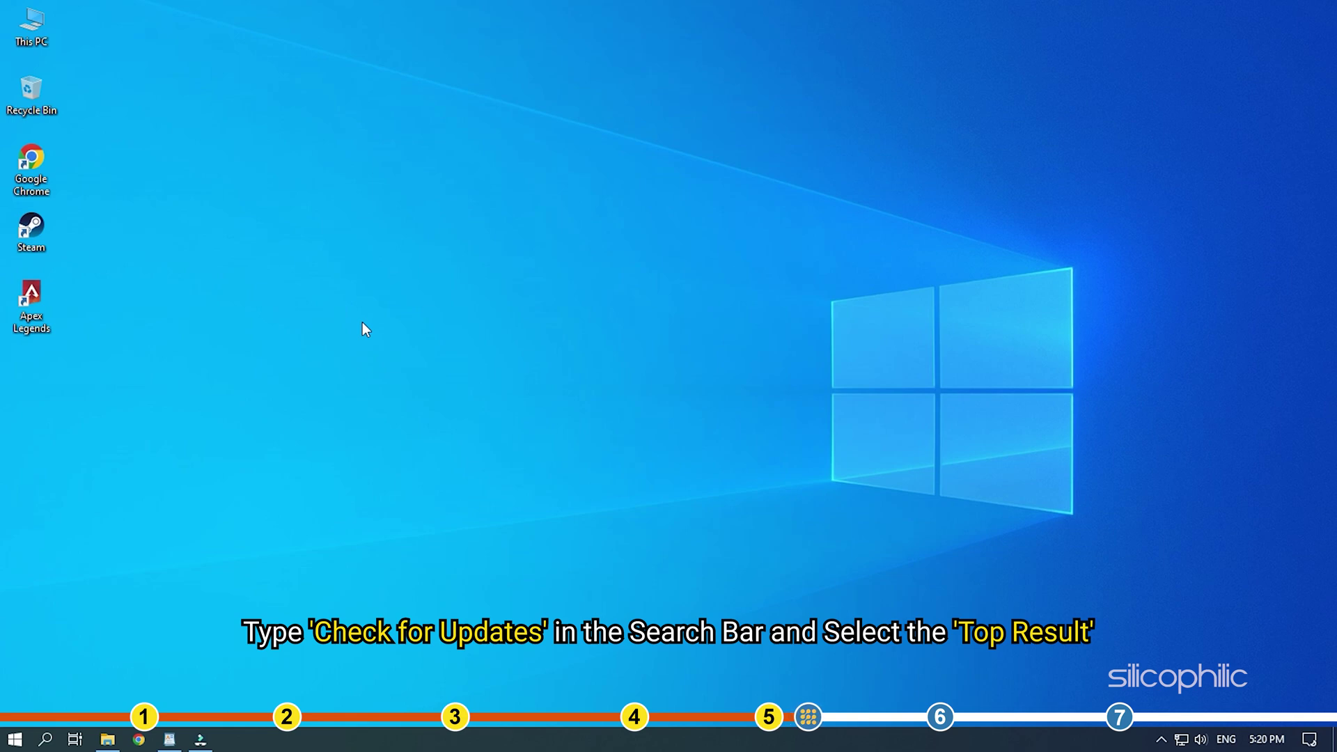
Search Windows for 'check for updates'.
click(44, 740)
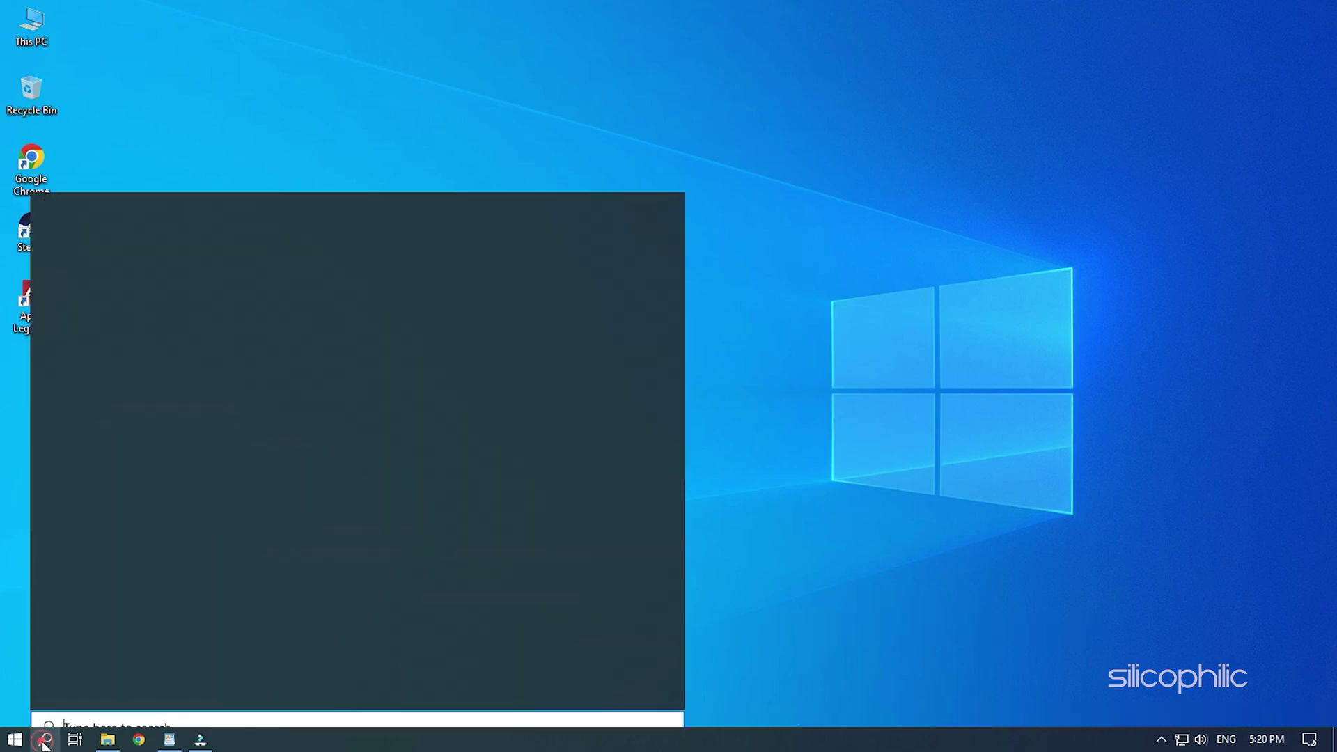
text(check)
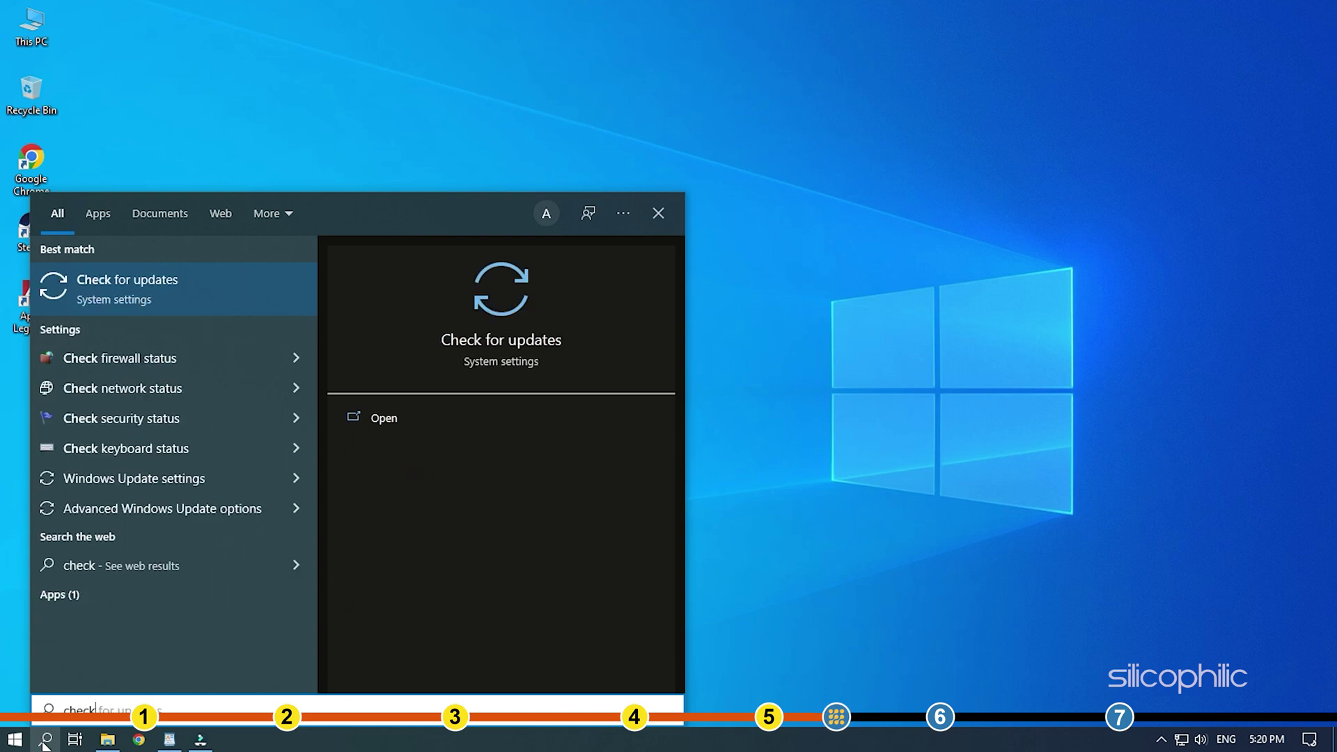
text( for updates)
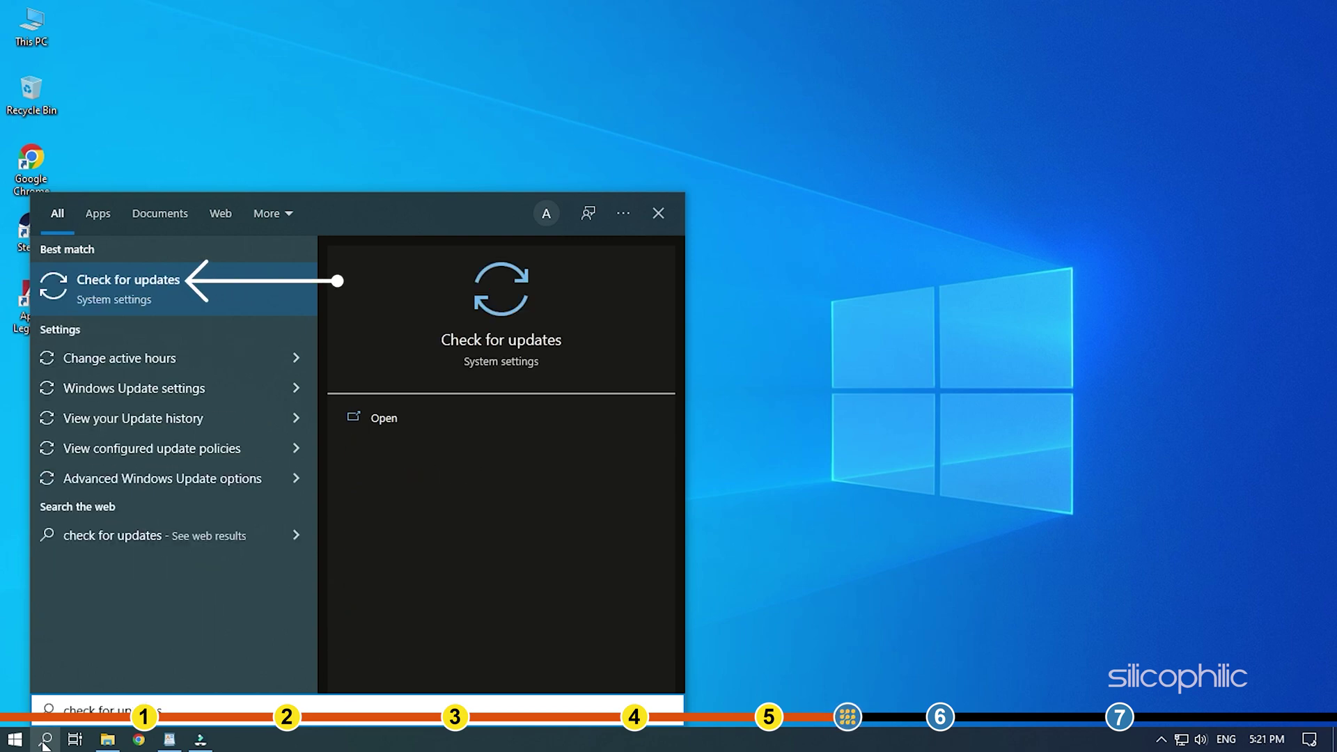
Run a new Windows update check until it reports up to date, then close Settings.
click(187, 285)
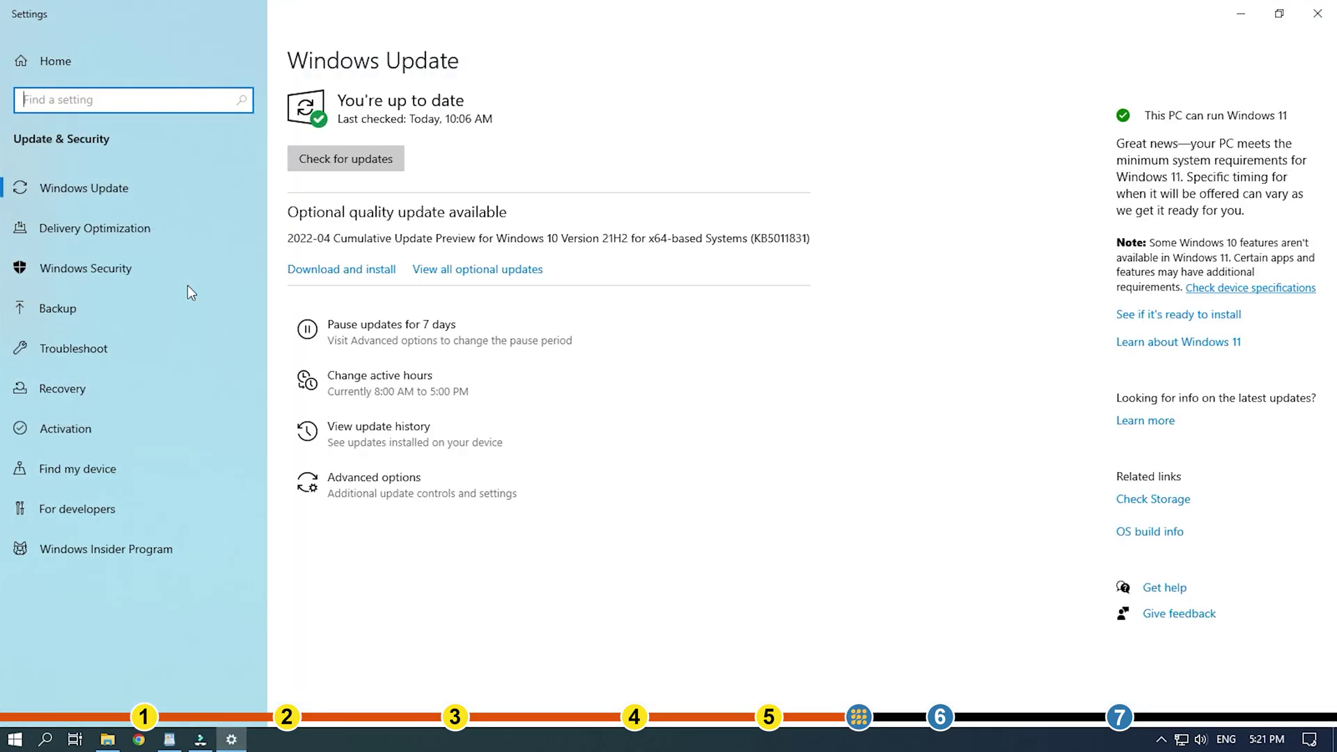
click(395, 158)
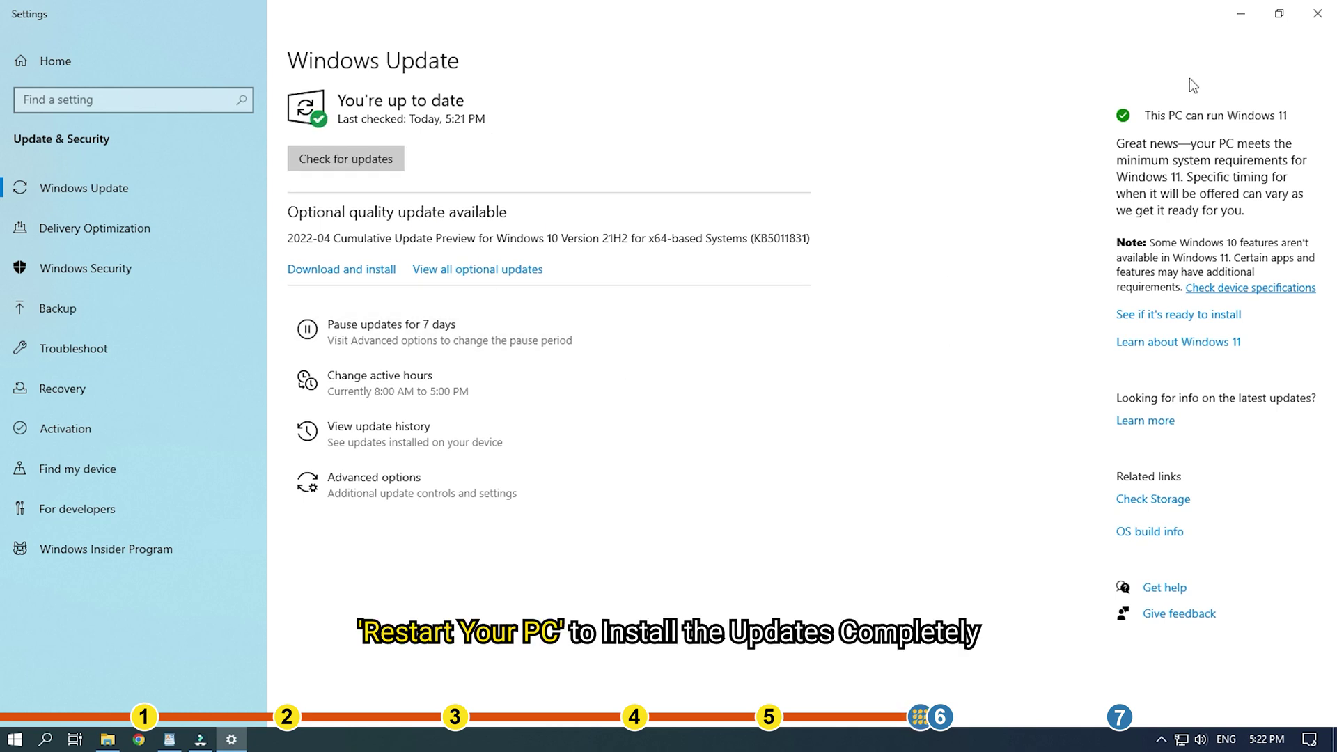
click(1314, 21)
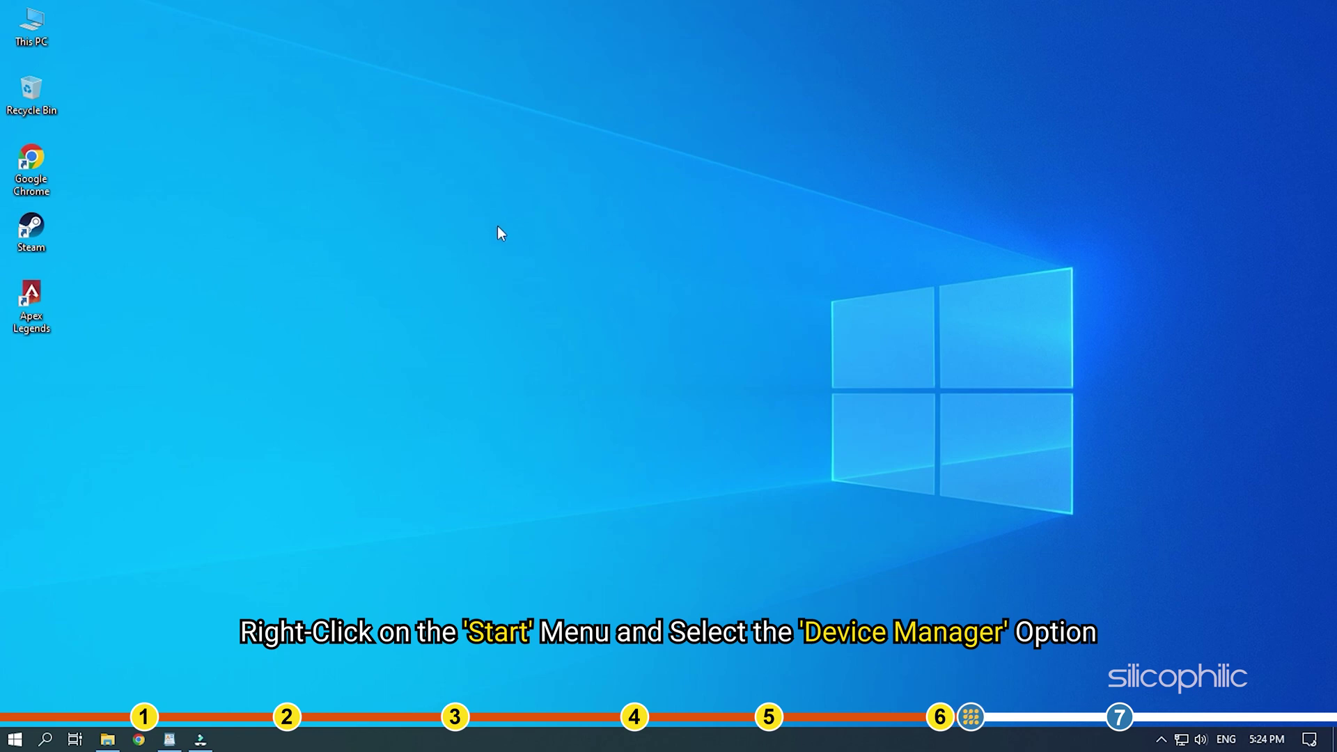
Open Device Manager from the Win+X menu and move its window toward the screen centre.
right_click(29, 739)
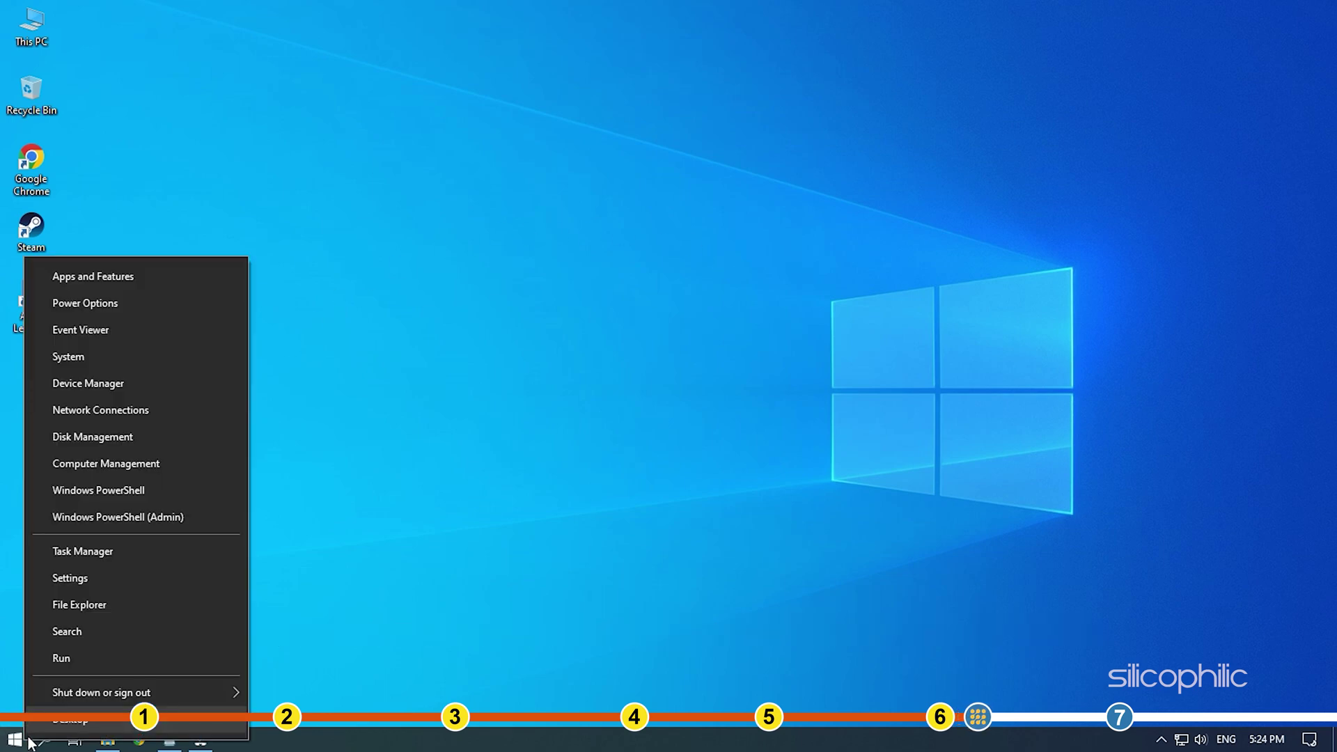
click(133, 384)
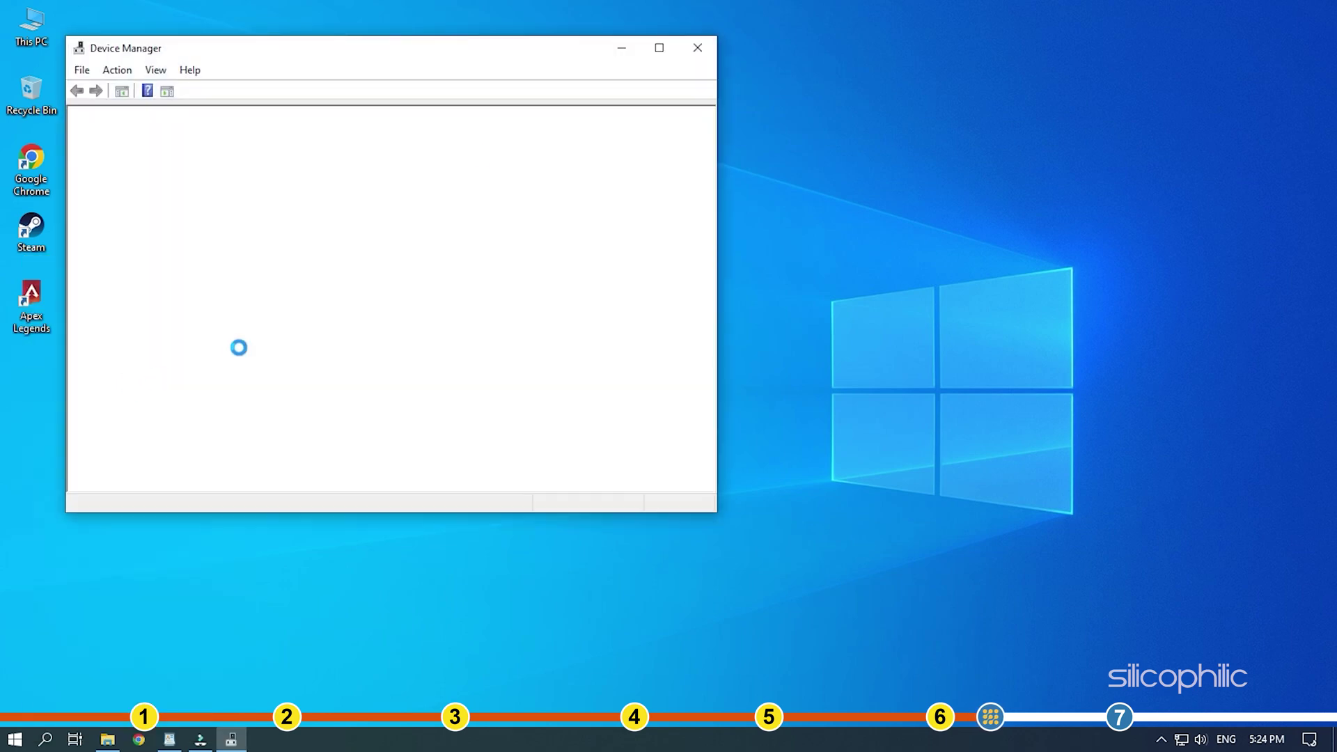
drag(388, 66, 669, 76)
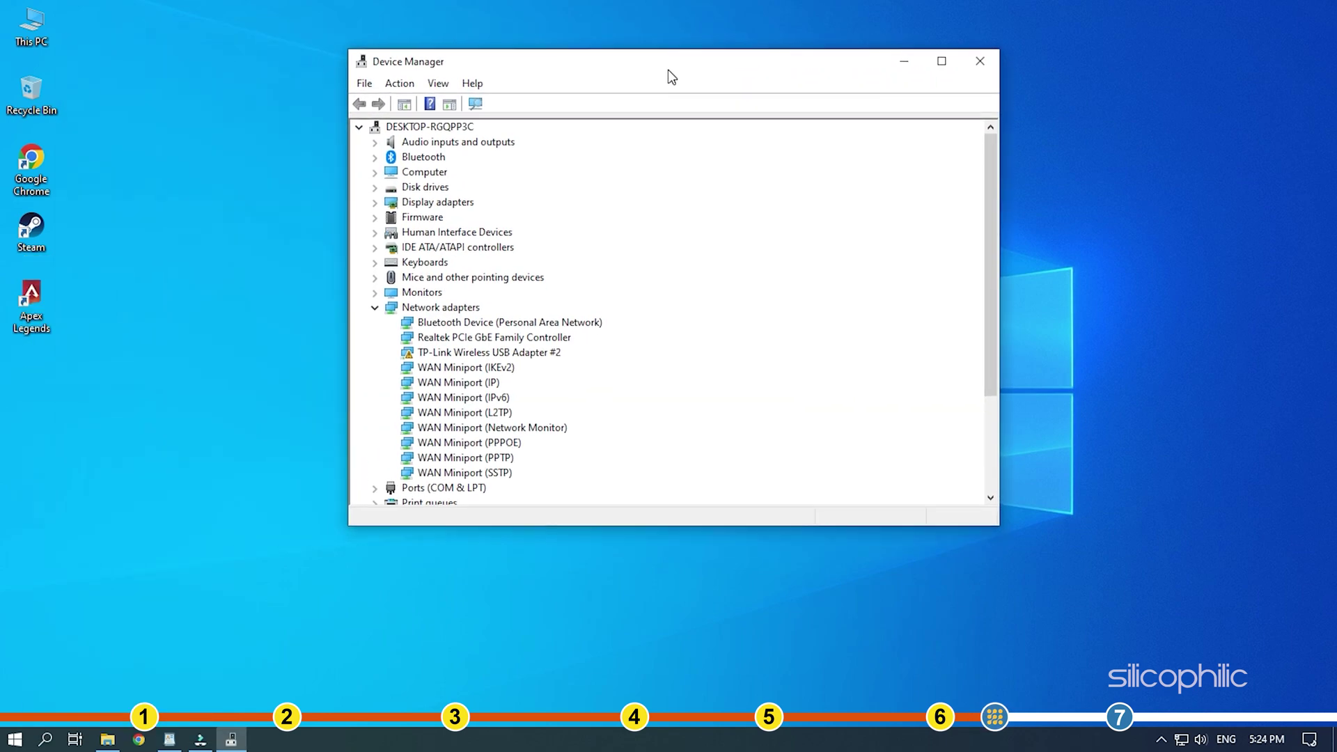
Under Display adapters, choose Update driver for the AMD Radeon(TM) RX Vega 11 Graphics.
click(376, 308)
drag(699, 70, 709, 66)
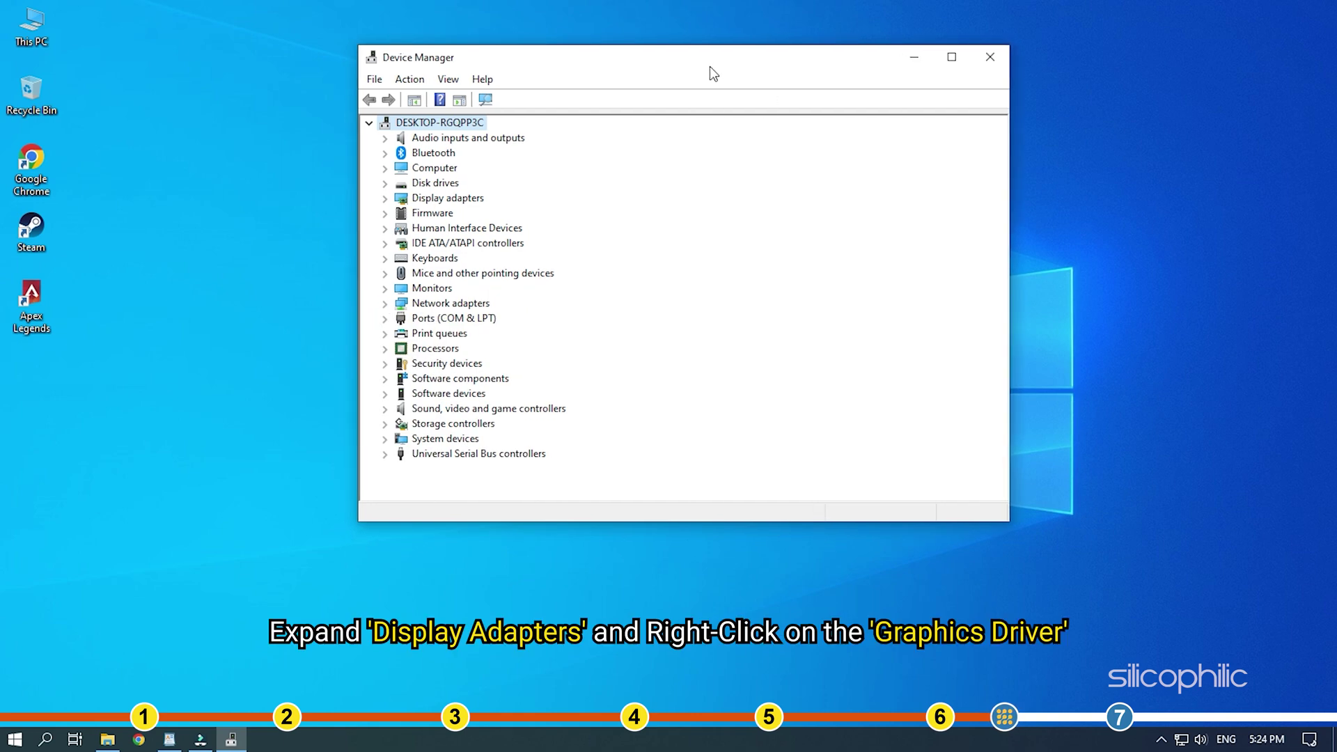
click(384, 199)
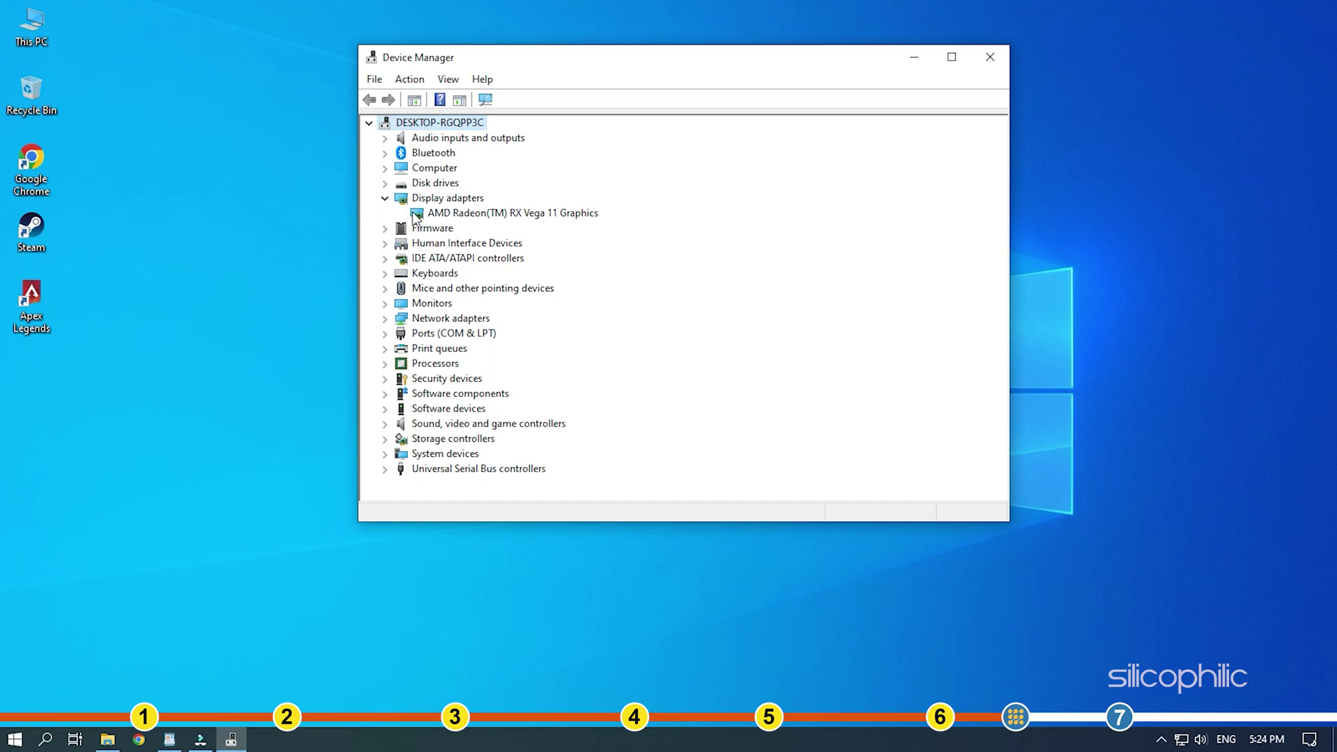
click(450, 221)
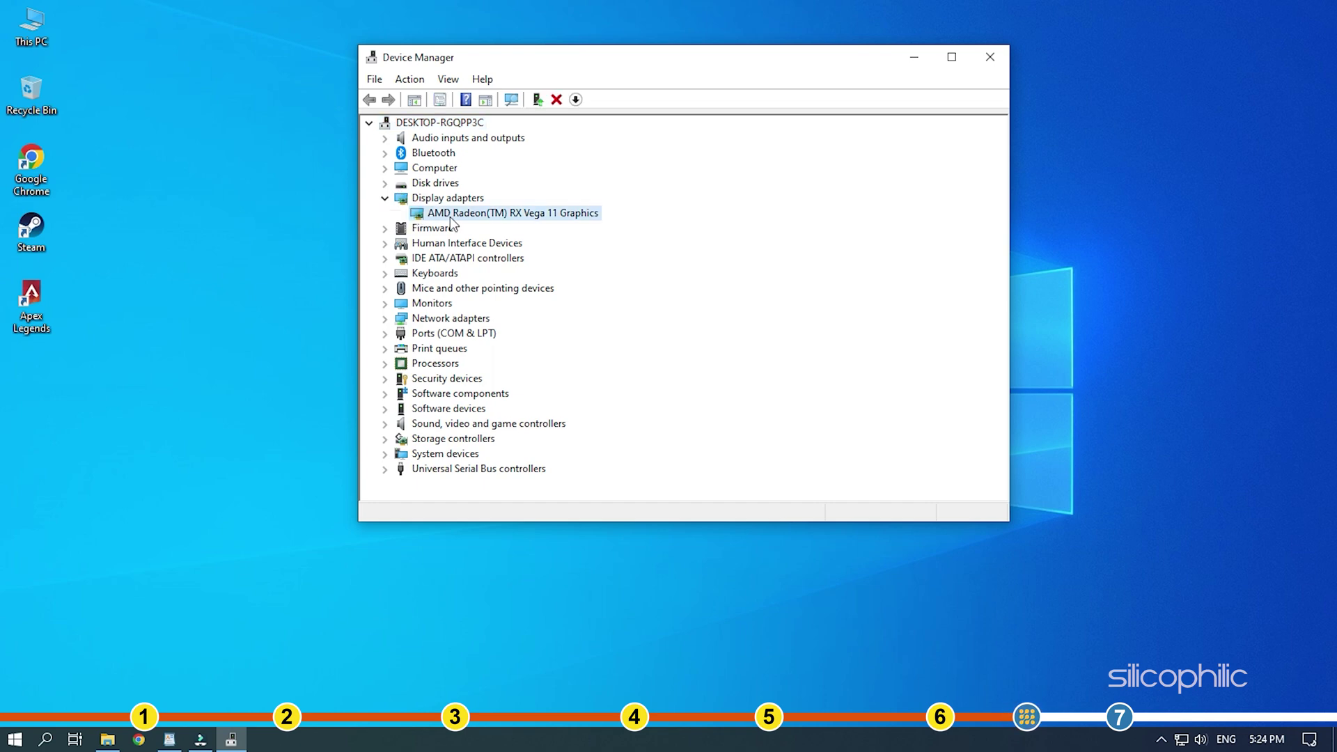
right_click(450, 216)
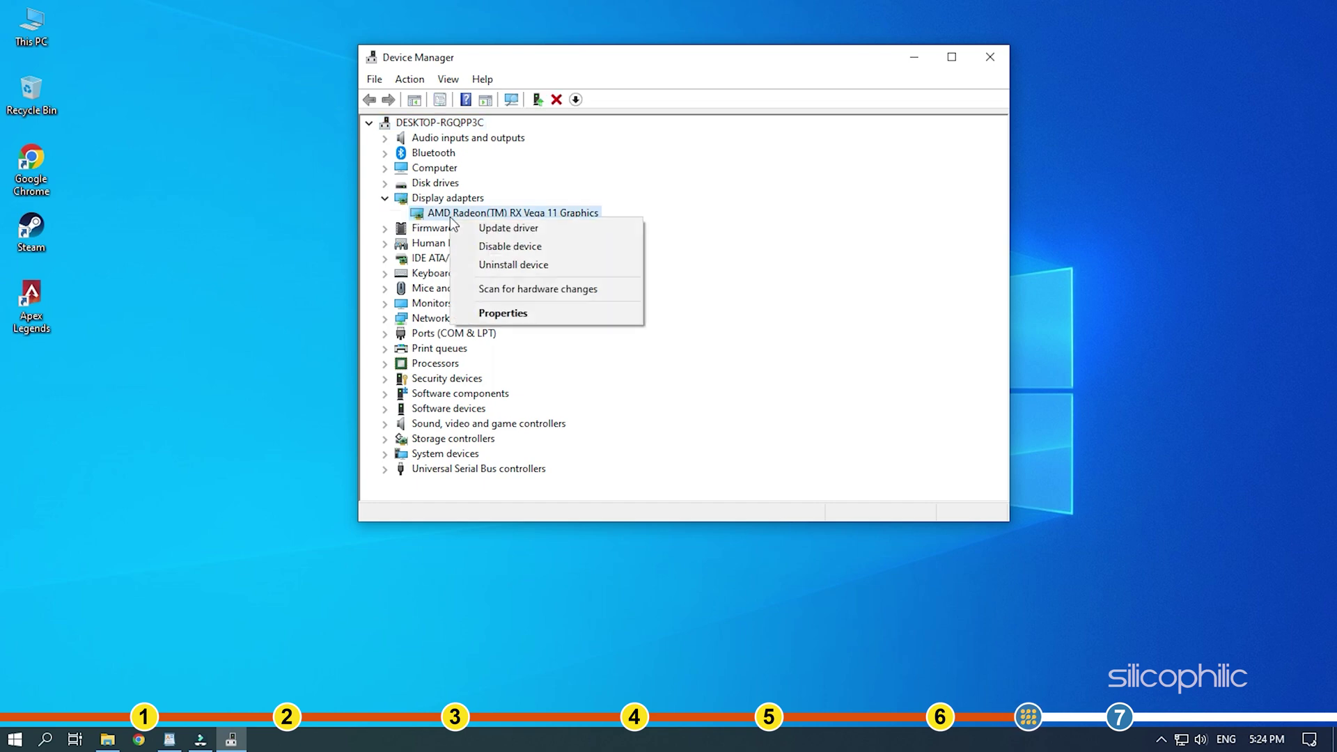
click(544, 235)
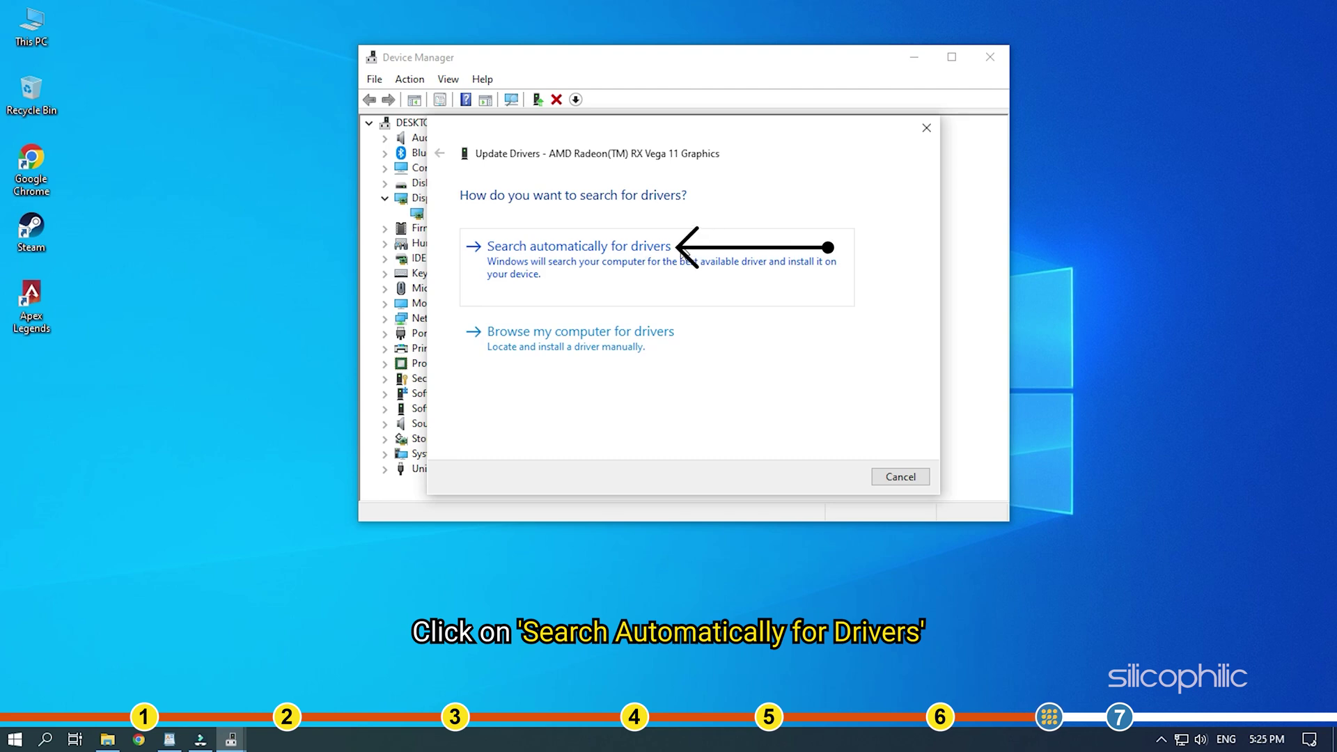
Search automatically for drivers, dismiss the best-driver-installed result, and close Device Manager.
click(681, 248)
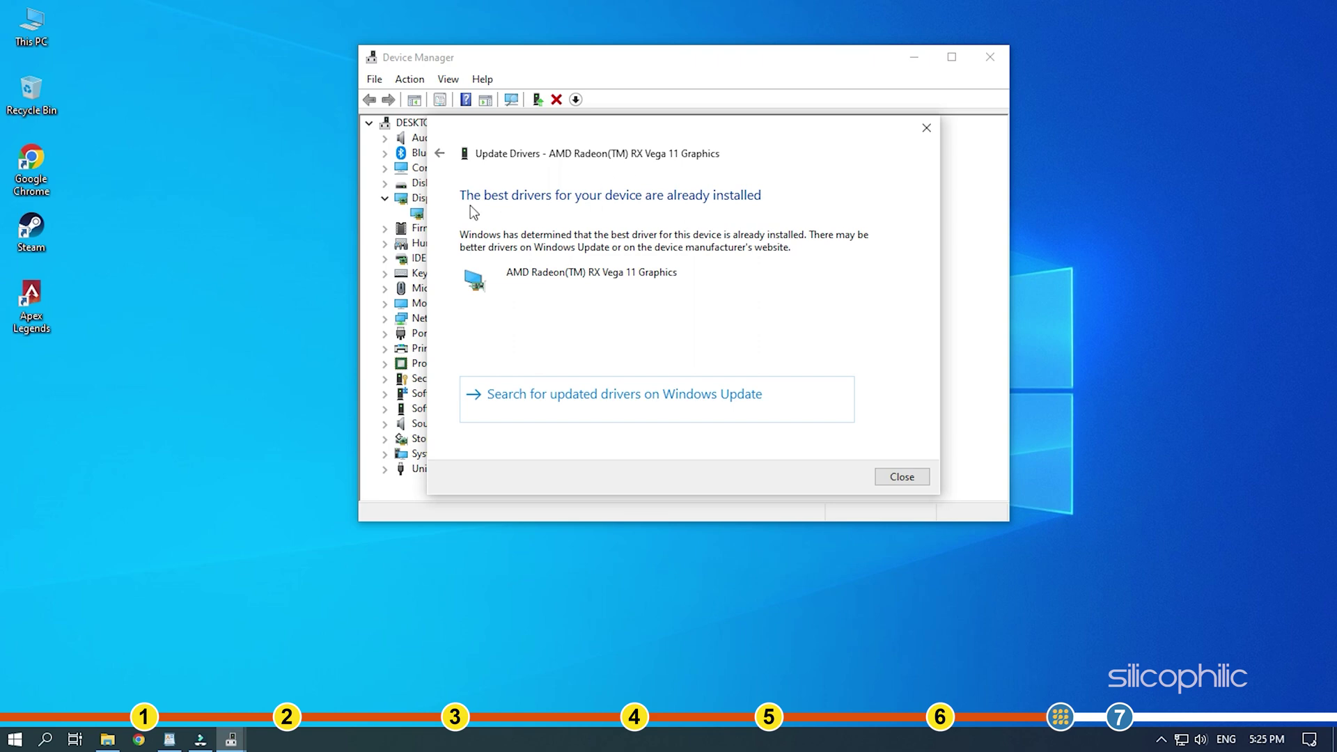
click(898, 477)
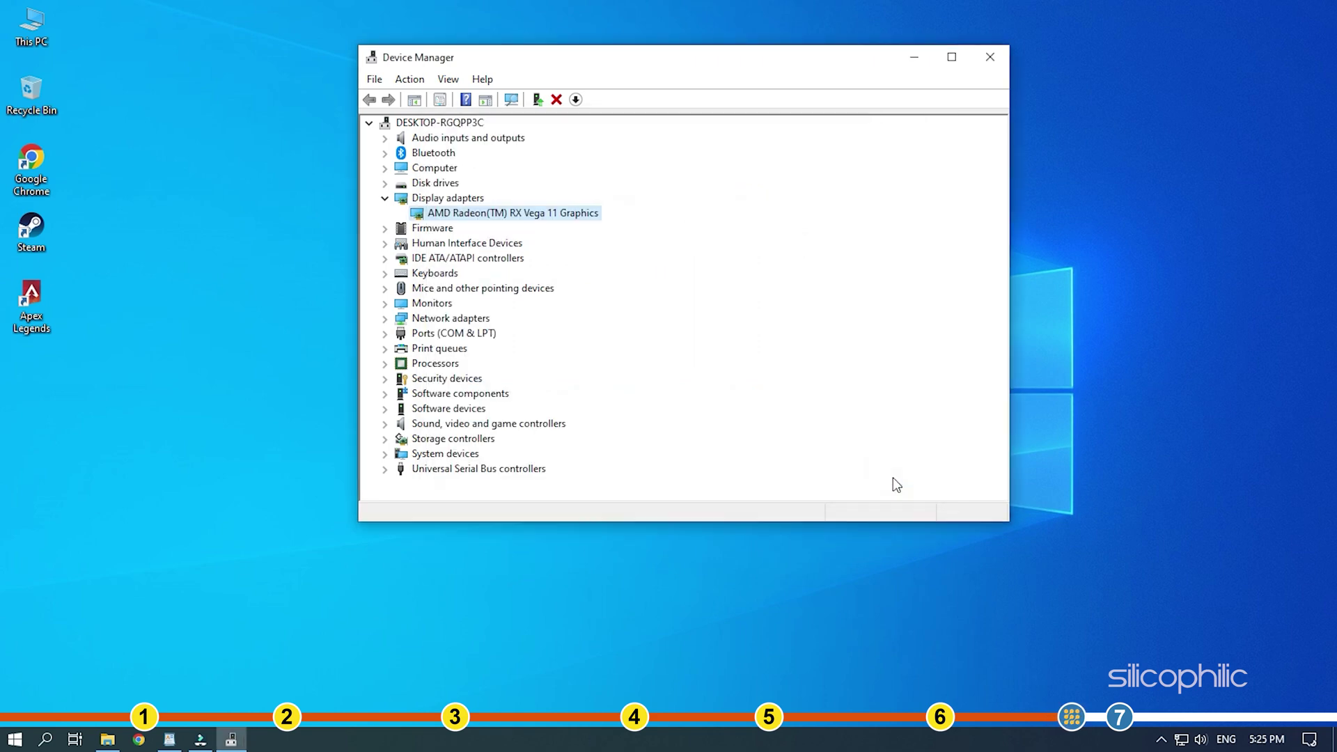
click(998, 61)
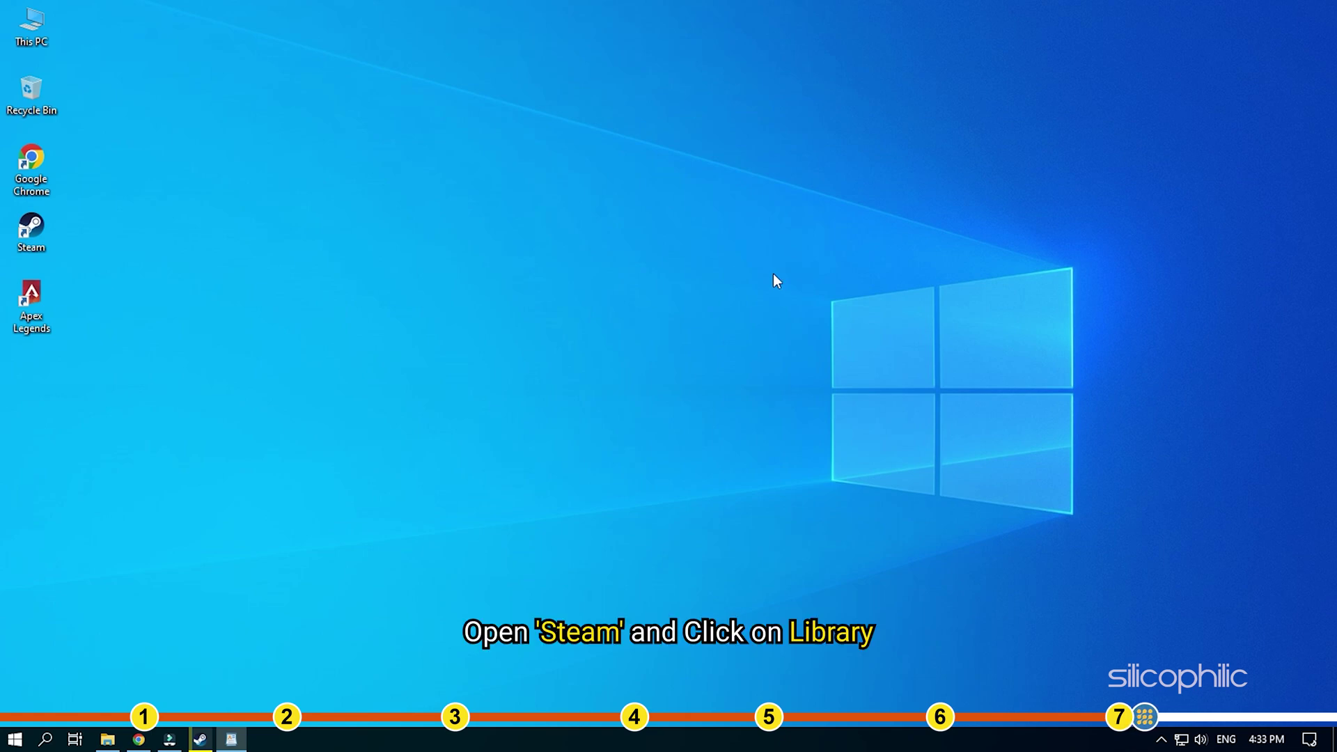
Launch Steam and uninstall Apex Legends from the library via Manage > Uninstall.
double_click(21, 235)
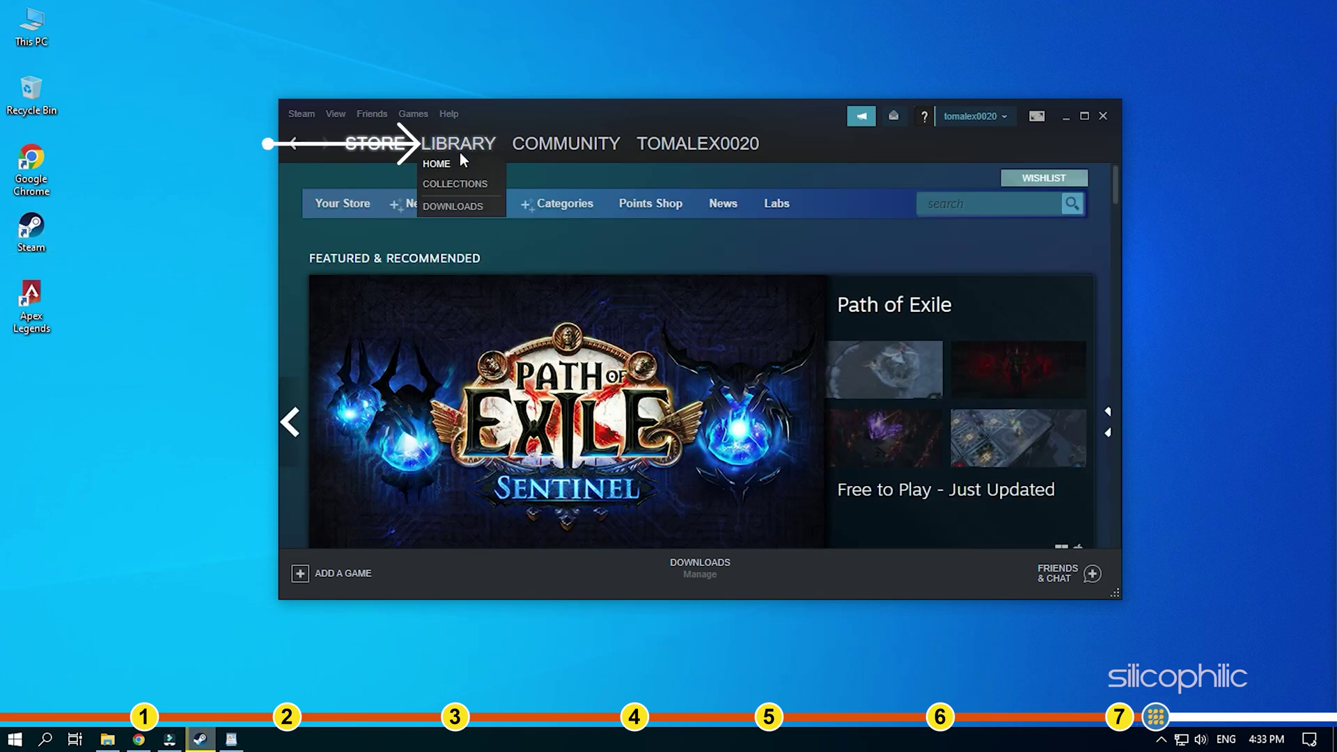
click(472, 145)
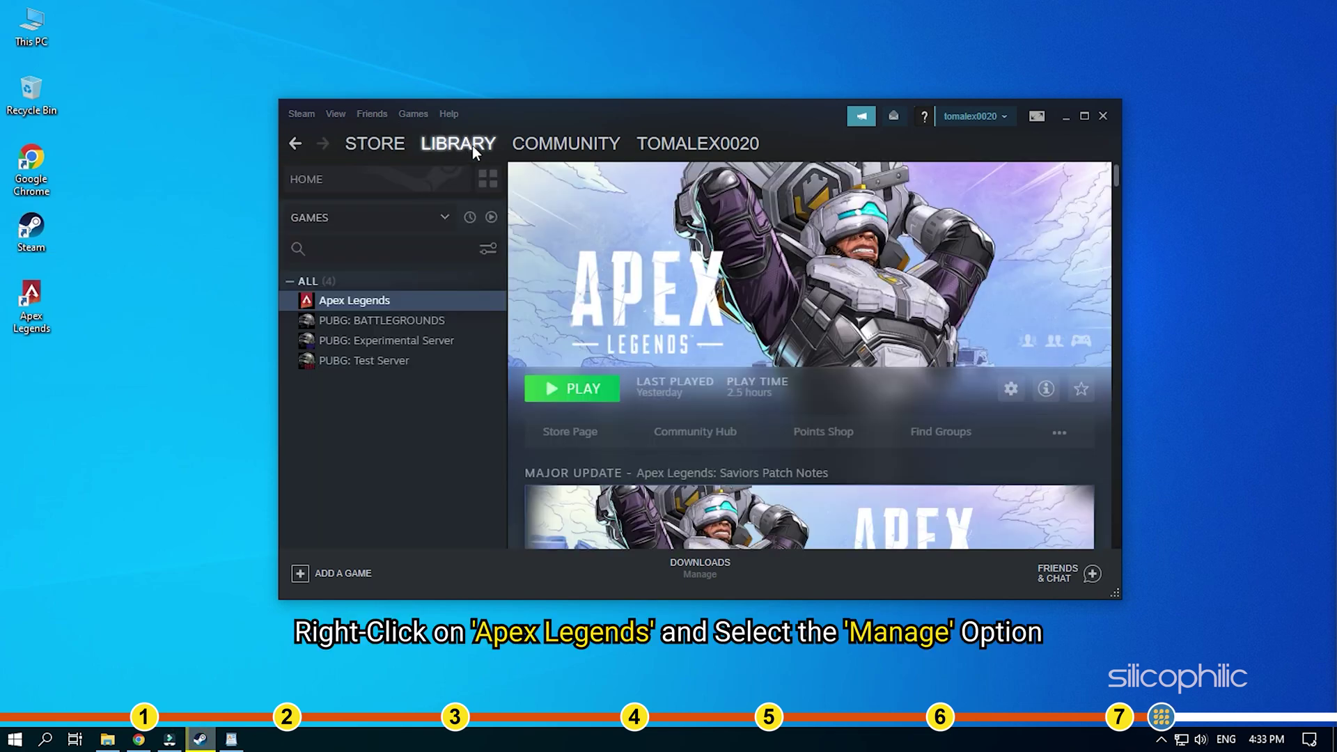
right_click(398, 302)
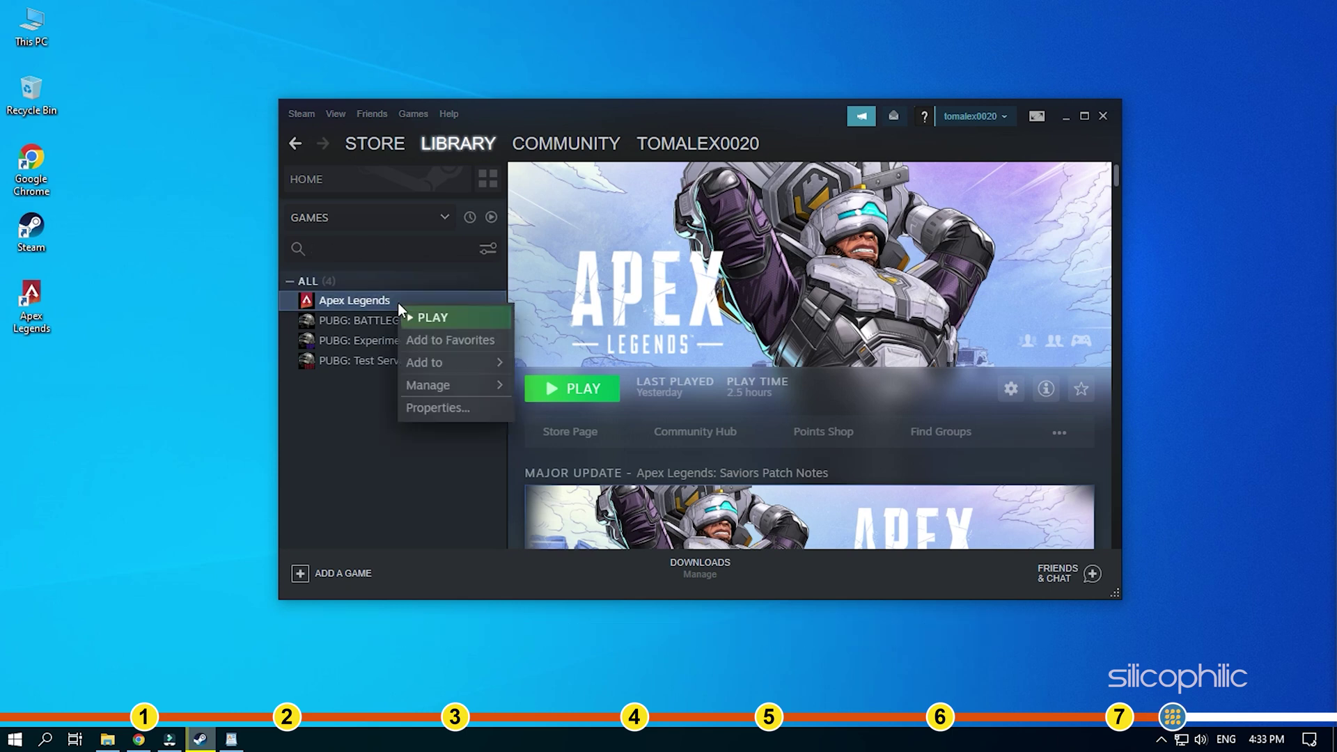
mouse_move(443, 385)
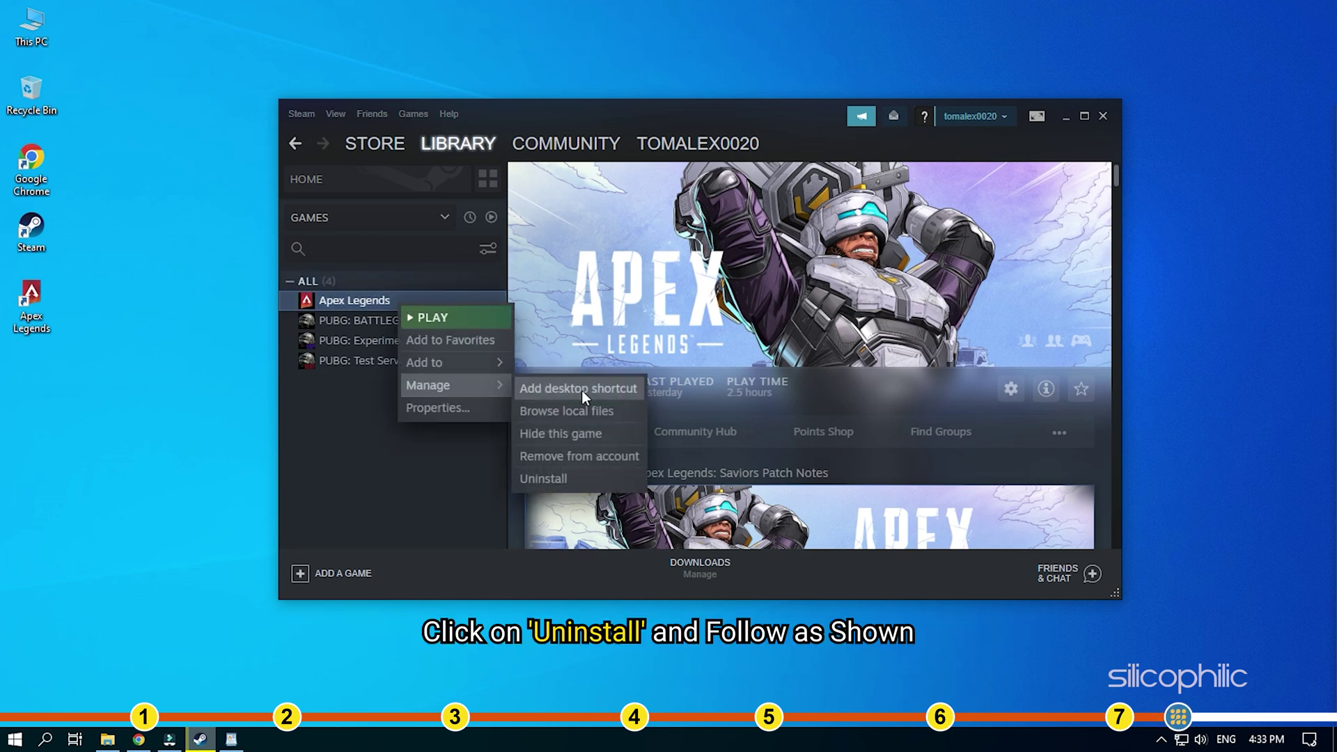
click(585, 479)
click(626, 421)
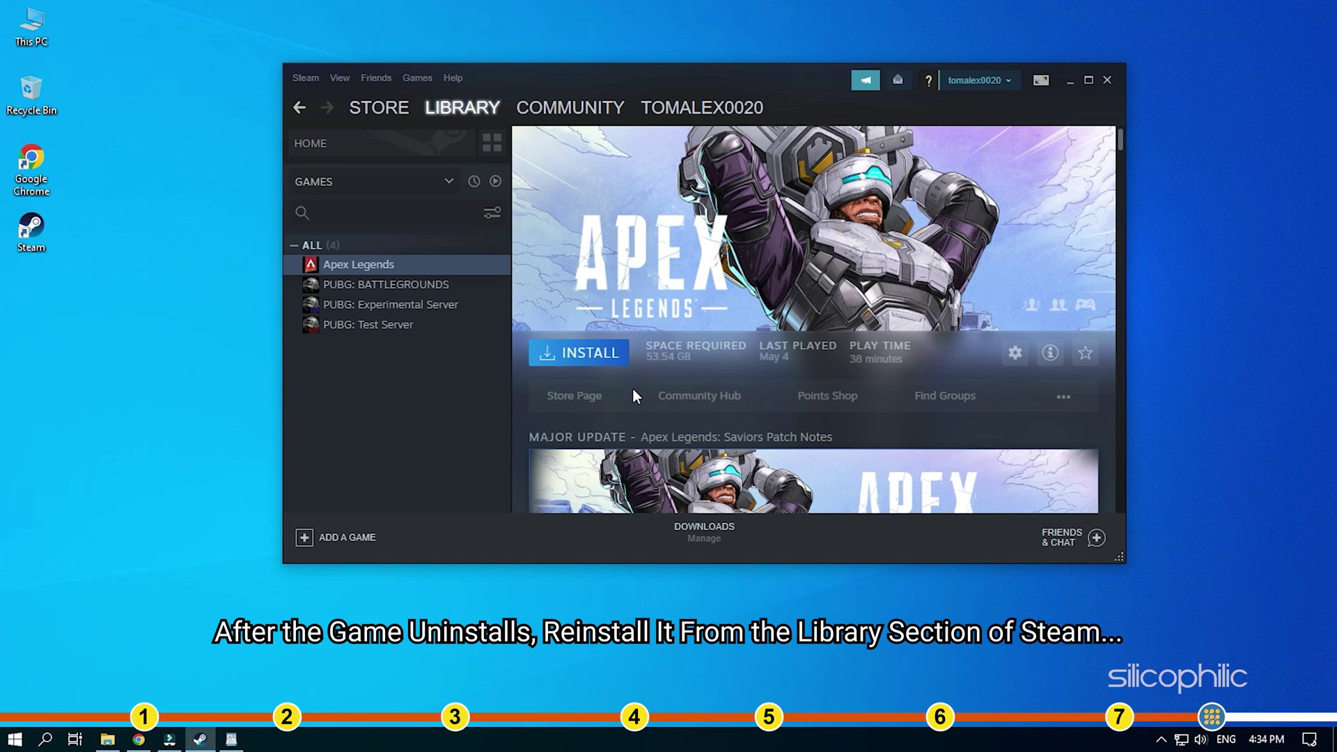
Reinstall Apex Legends, launch it with PLAY, and minimize Steam while the splash screen loads.
click(558, 355)
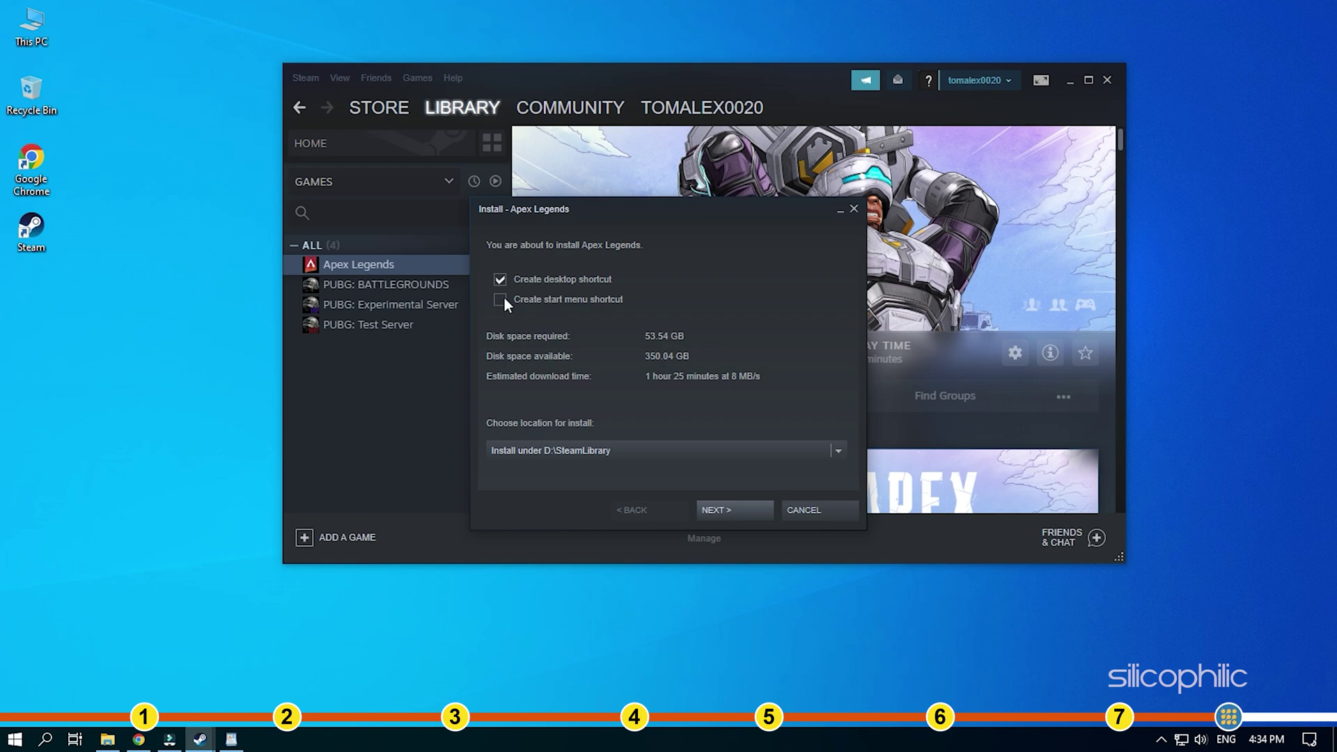
click(739, 511)
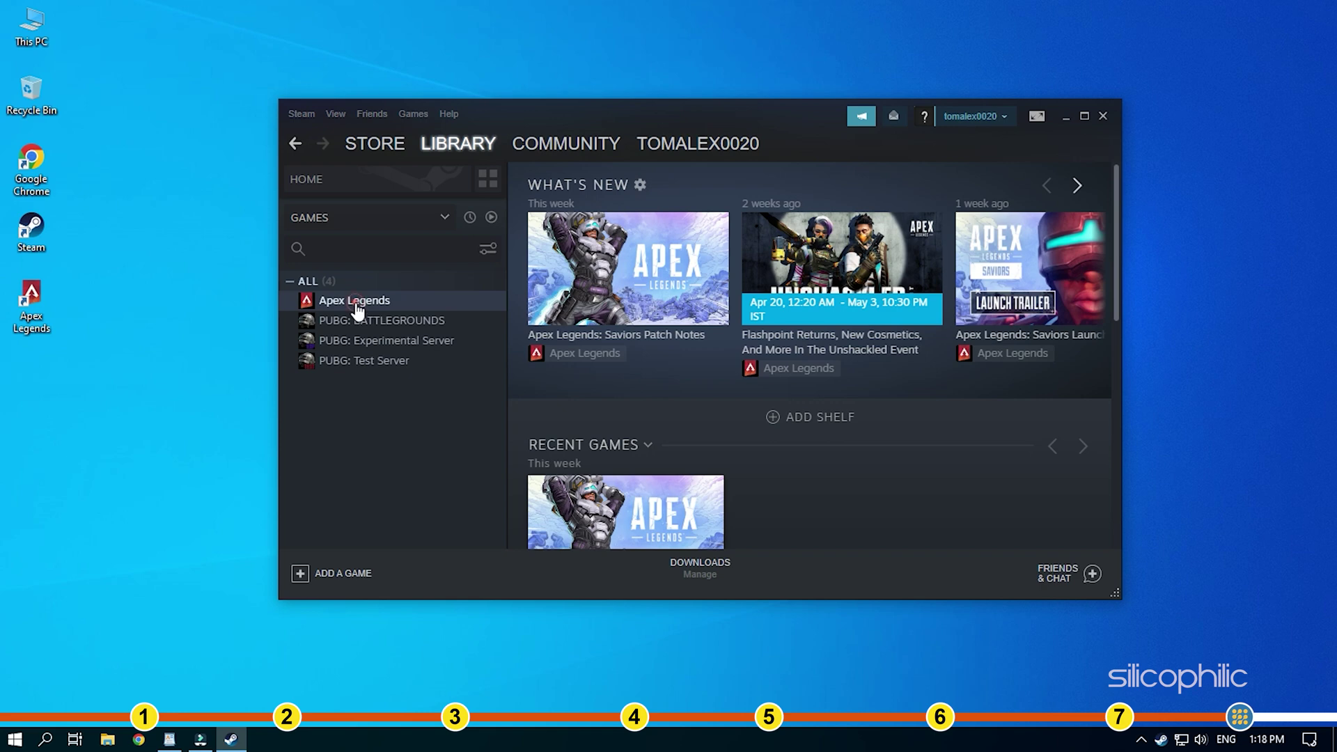
click(355, 304)
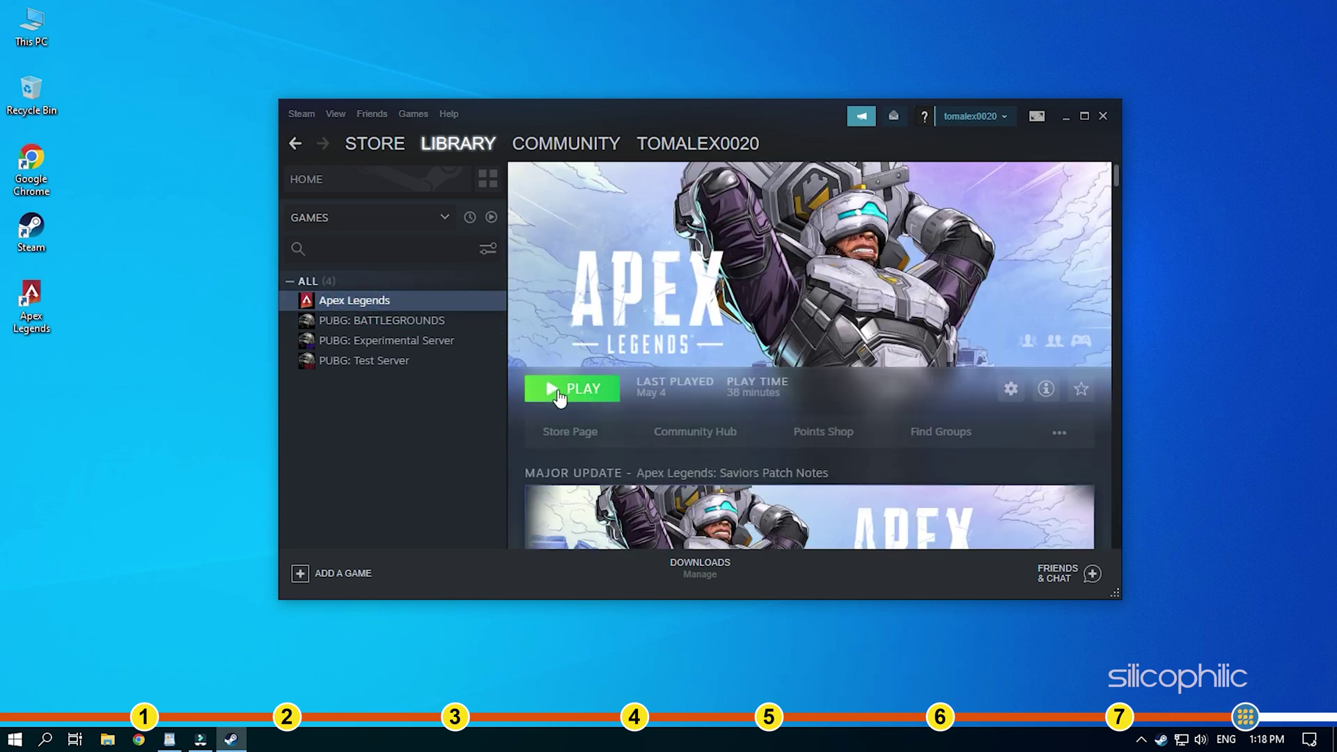
click(558, 391)
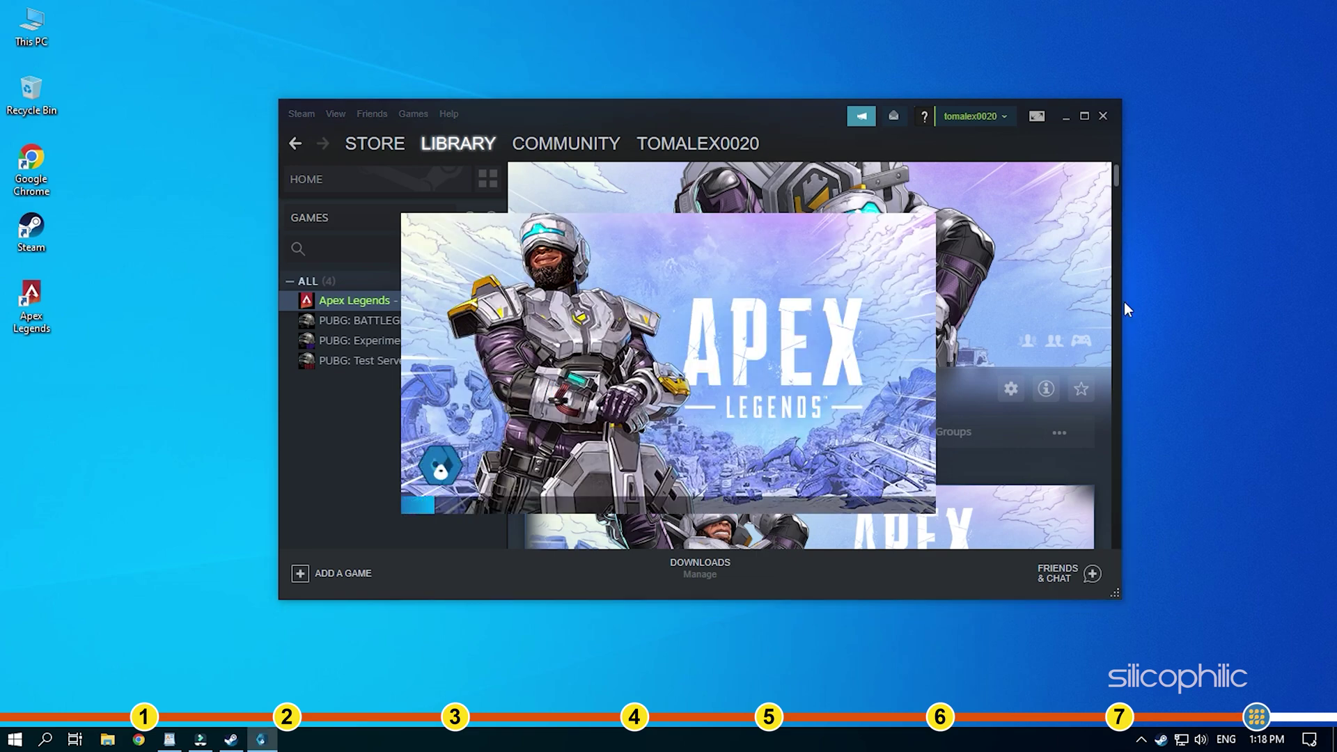
click(1067, 117)
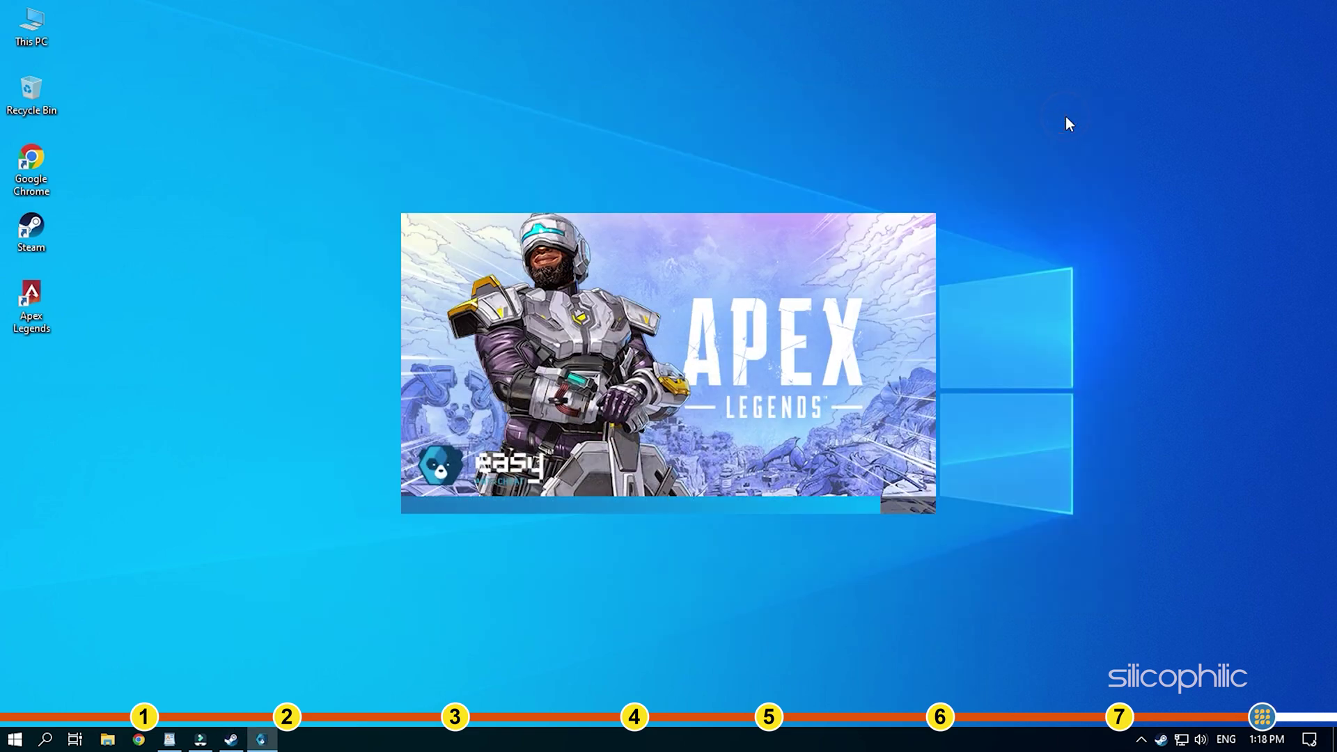